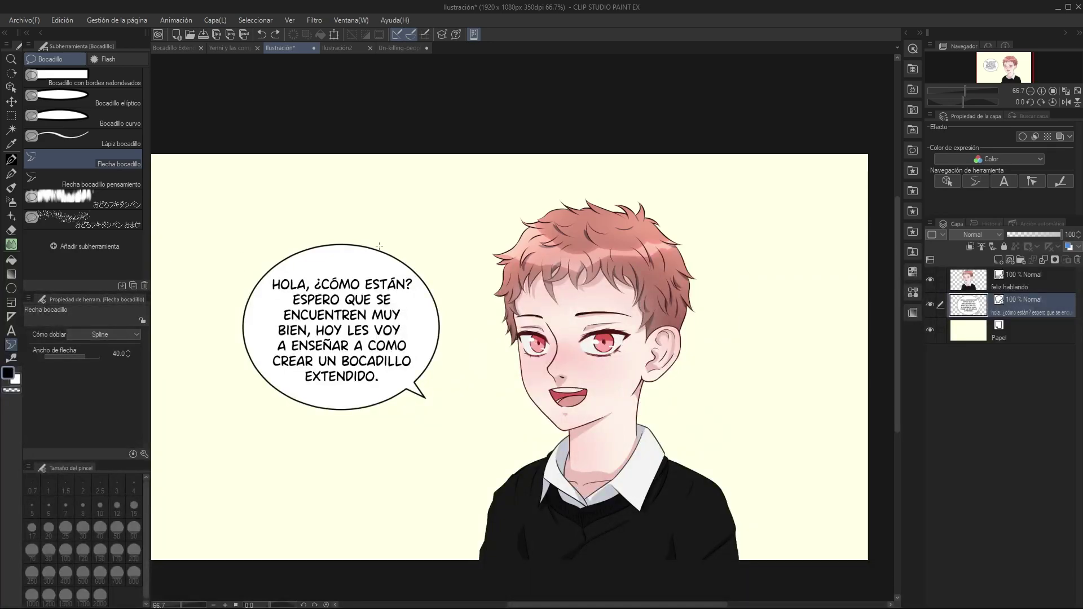
# Make the greeting balloon's text frame editable with the Text tool
pyautogui.press('t')
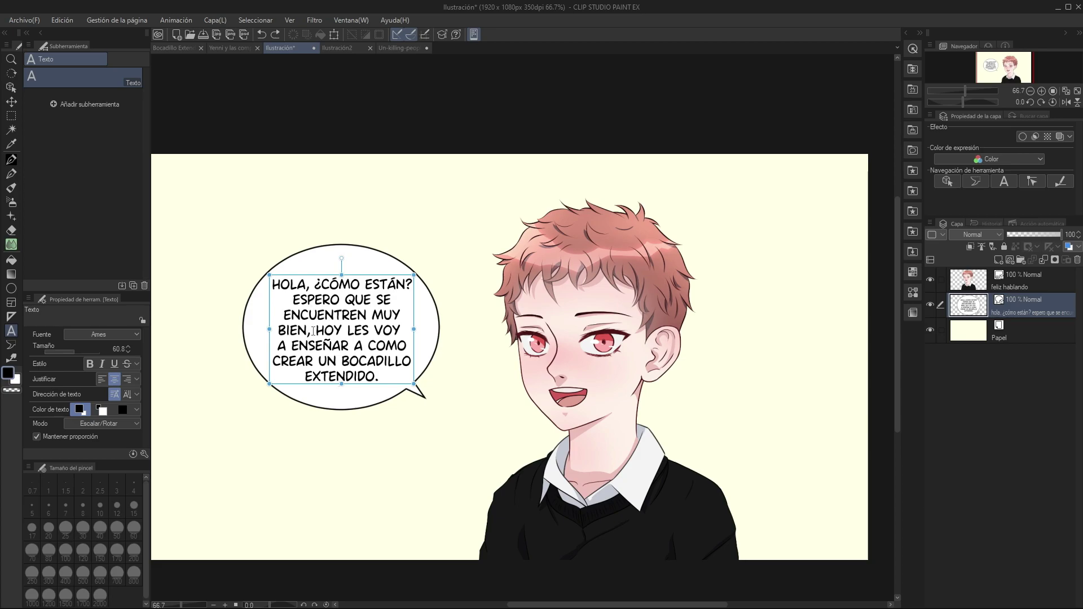
# Trim the balloon text to end at 'ESPERO QUE SE ENCUENTREN MUY BIEN', deleting the later sentence and comma
pyautogui.moveTo(310, 330); pyautogui.dragTo(324, 327)
pyautogui.hotkey('ctrl', 'z')
pyautogui.click(314, 328)
pyautogui.moveTo(334, 332); pyautogui.dragTo(408, 383)
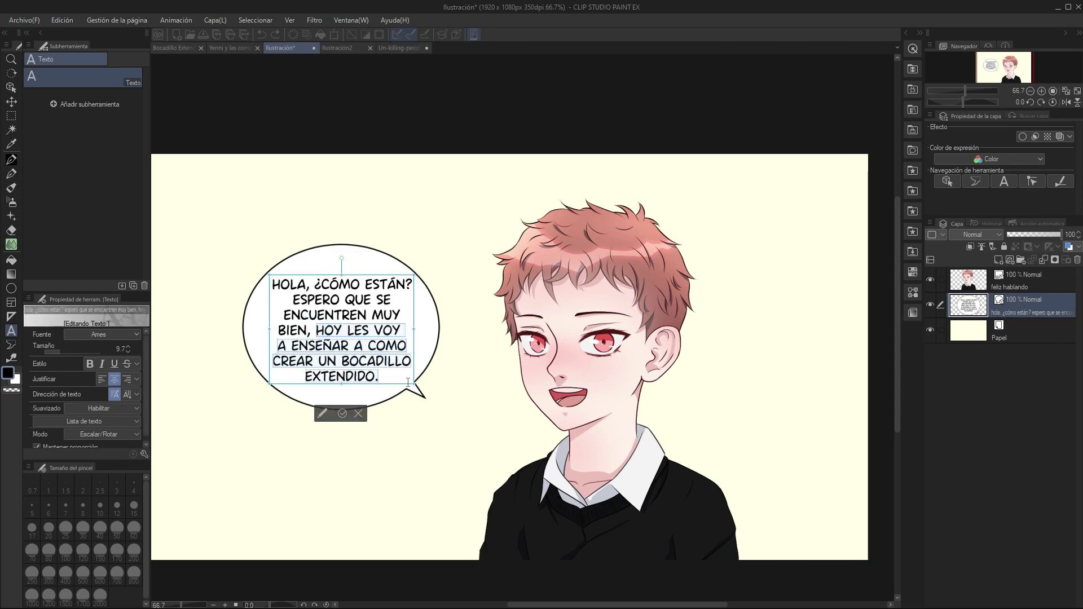
pyautogui.press('BackSpace')
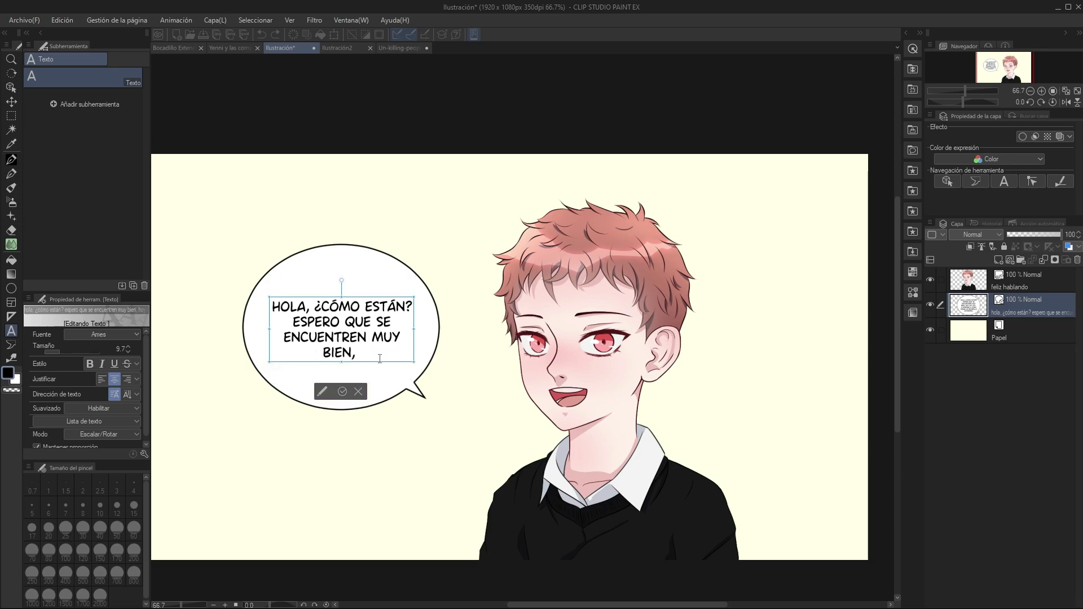
pyautogui.press('BackSpace')
pyautogui.press('BackSpace')
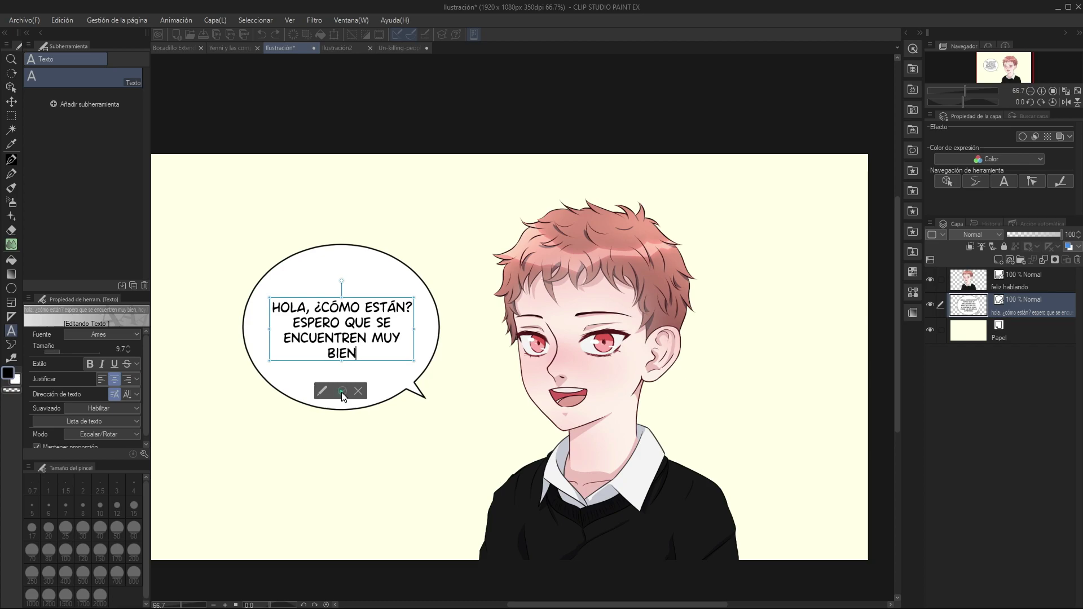
pyautogui.click(343, 391)
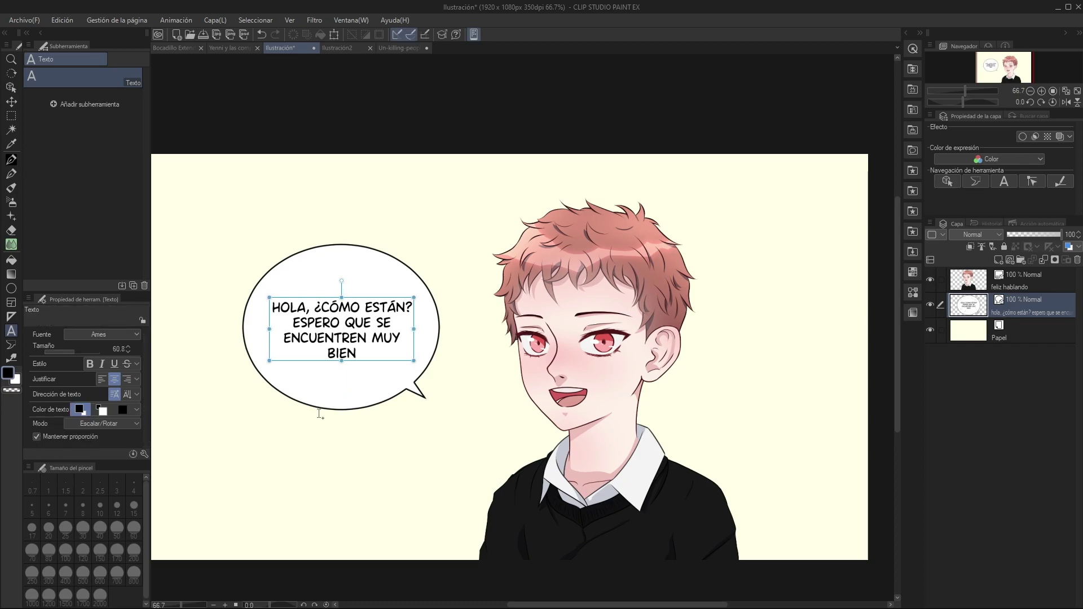
pyautogui.click(11, 344)
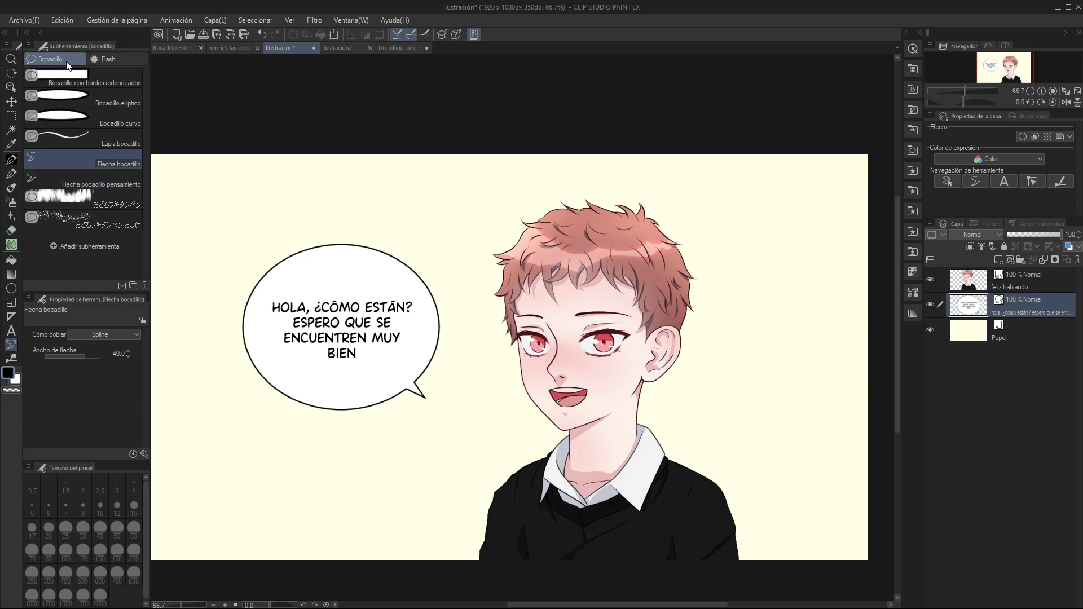
# Draw an empty elliptical balloon under the greeting bubble, with the feliz hablando layer selected
pyautogui.click(110, 97)
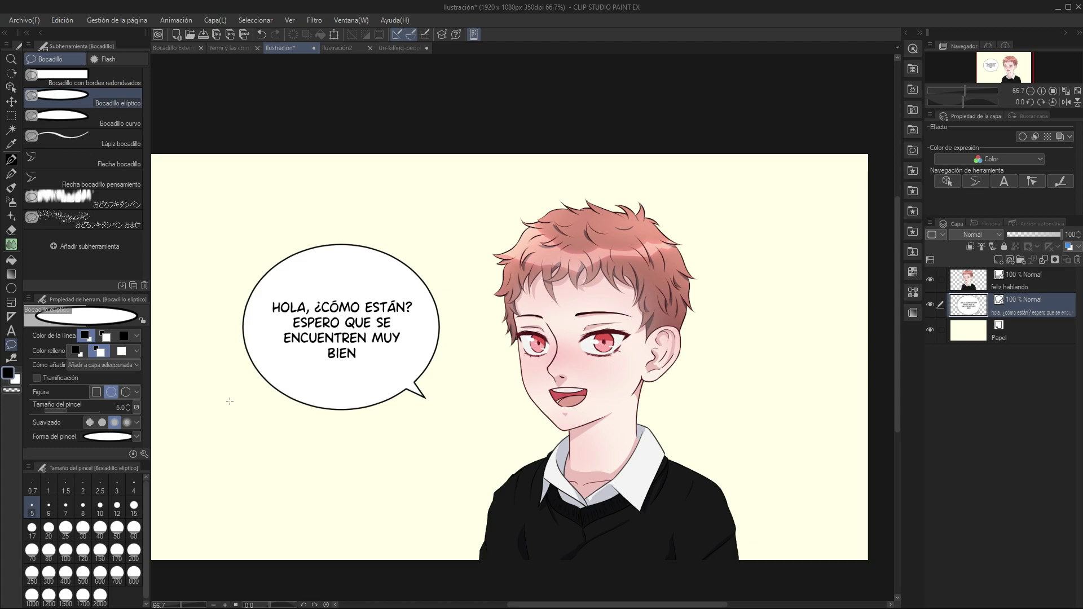
pyautogui.moveTo(229, 401); pyautogui.dragTo(392, 505)
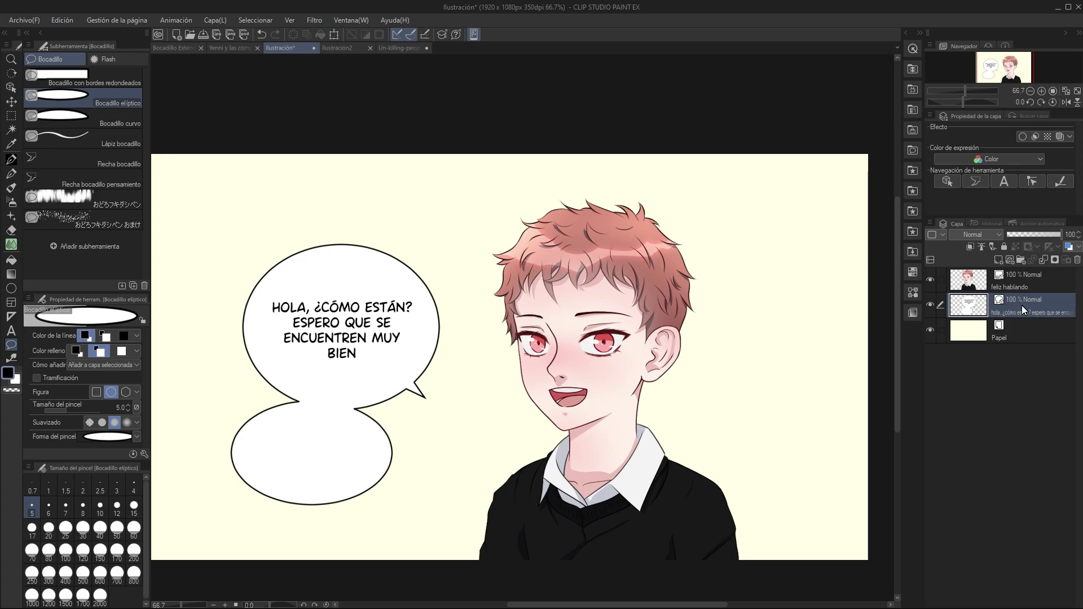
pyautogui.hotkey('ctrl', 'z')
pyautogui.click(1028, 281)
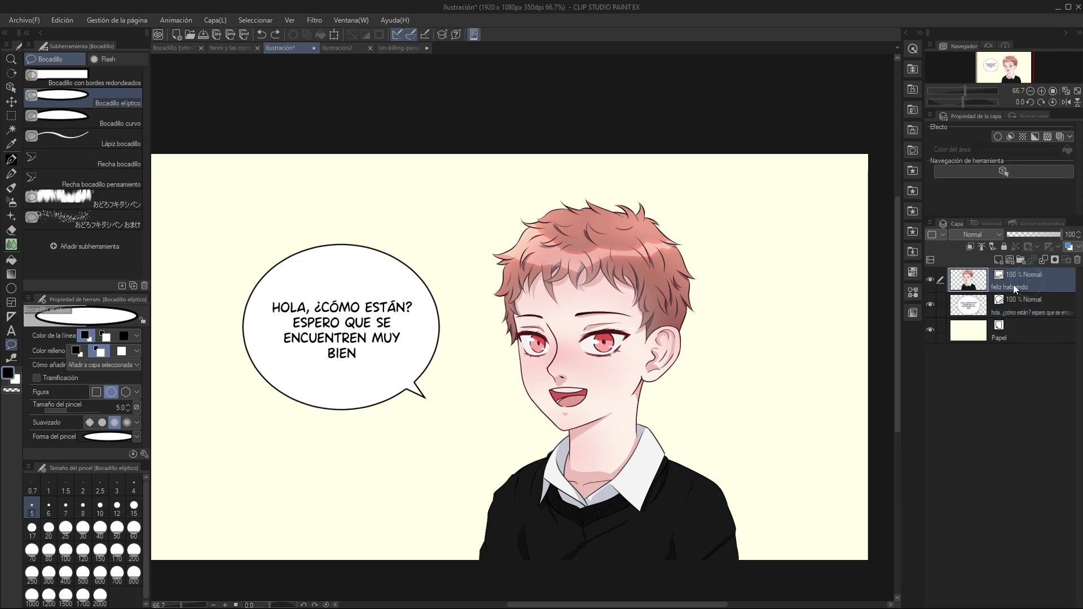
pyautogui.moveTo(279, 377); pyautogui.dragTo(435, 482)
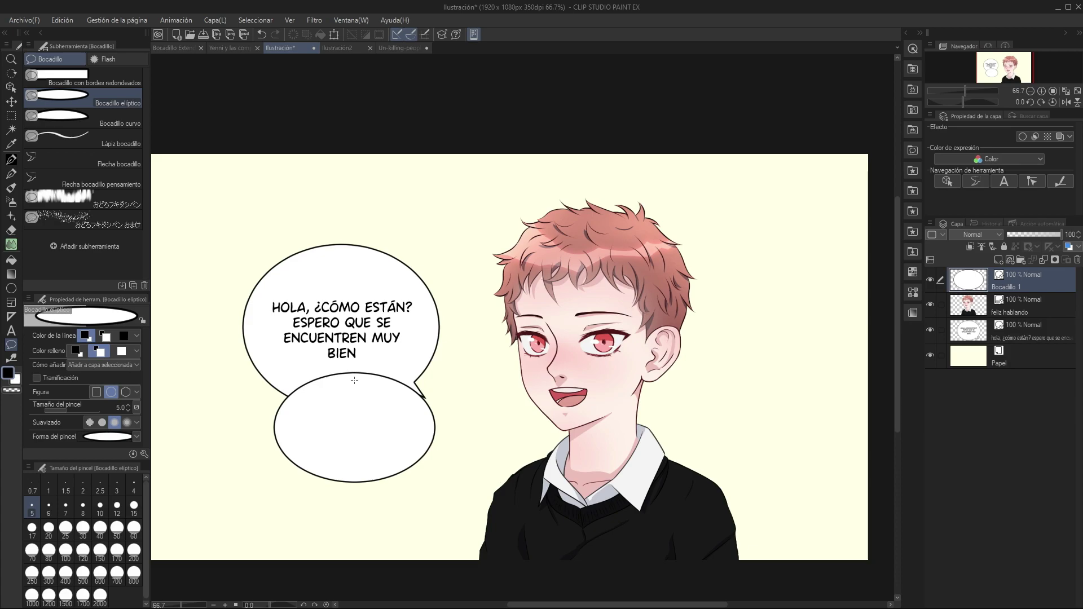
# Position the new ellipse and merge the Bocadillo 1 layer into the greeting balloon's layer
pyautogui.press('o')
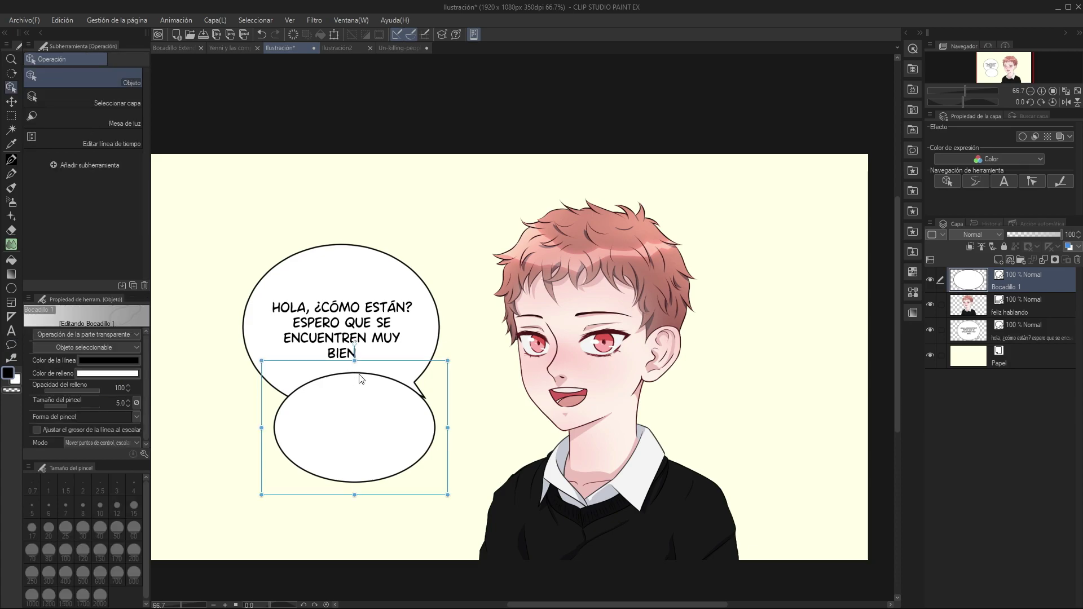
pyautogui.moveTo(370, 364); pyautogui.dragTo(308, 382)
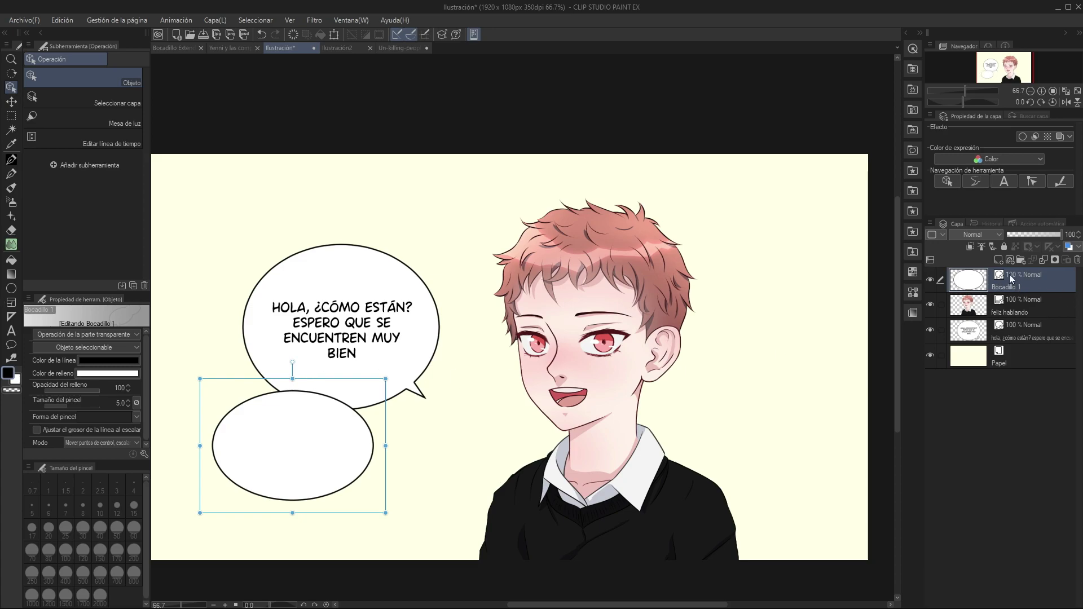
pyautogui.moveTo(1024, 280); pyautogui.dragTo(1020, 310)
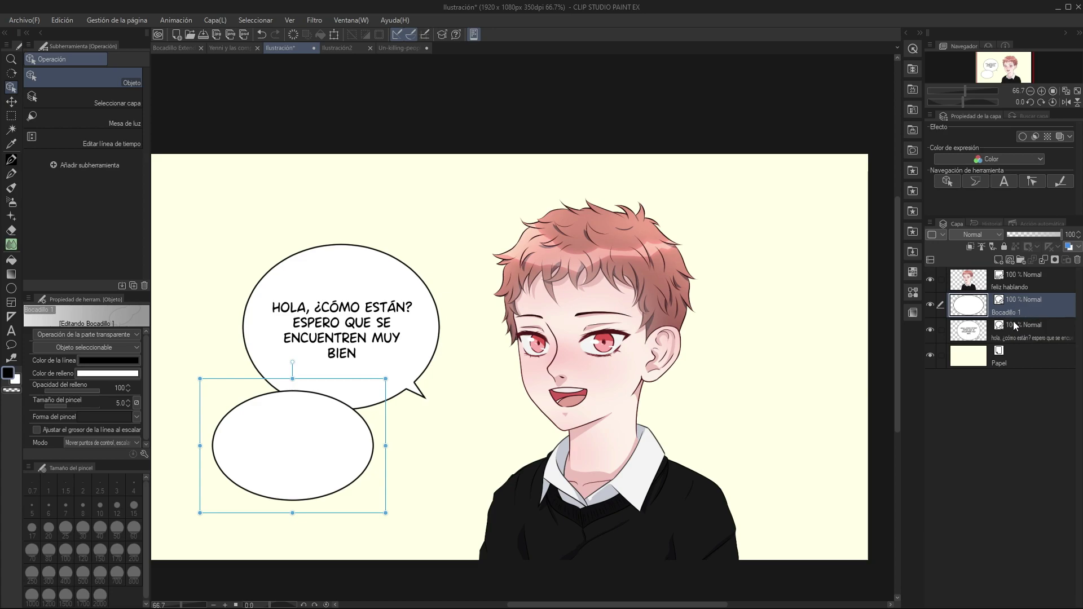
pyautogui.click(1008, 337)
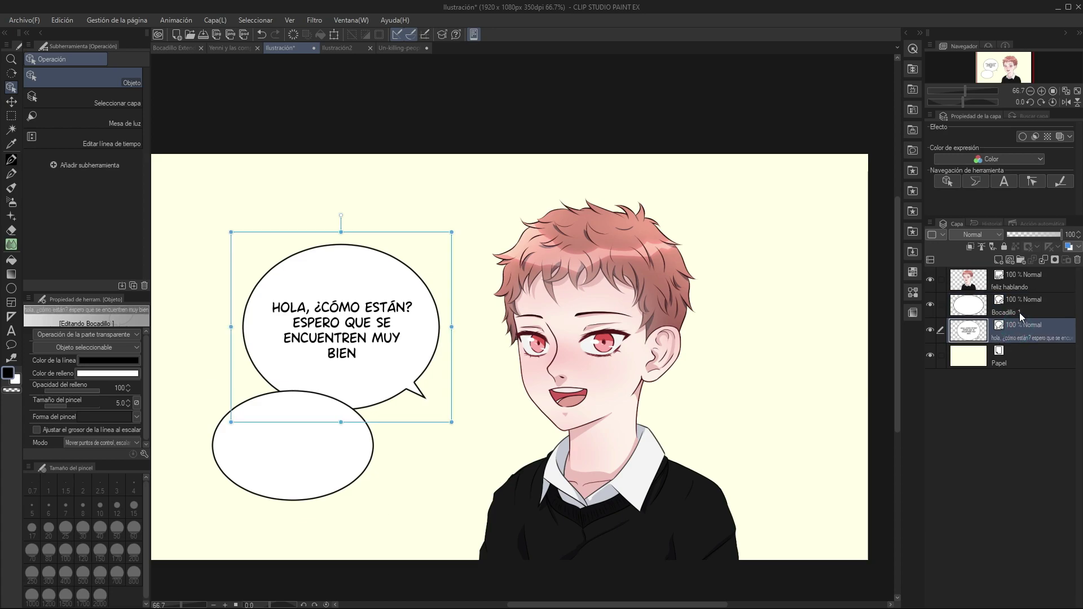
pyautogui.click(1020, 312)
pyautogui.click(1022, 310)
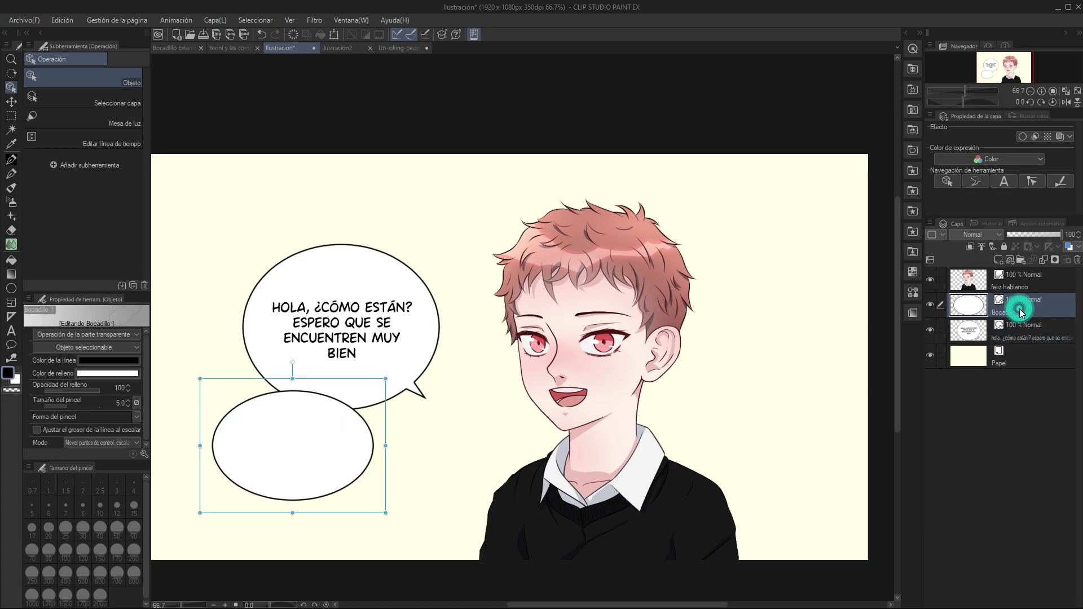
pyautogui.click(1044, 259)
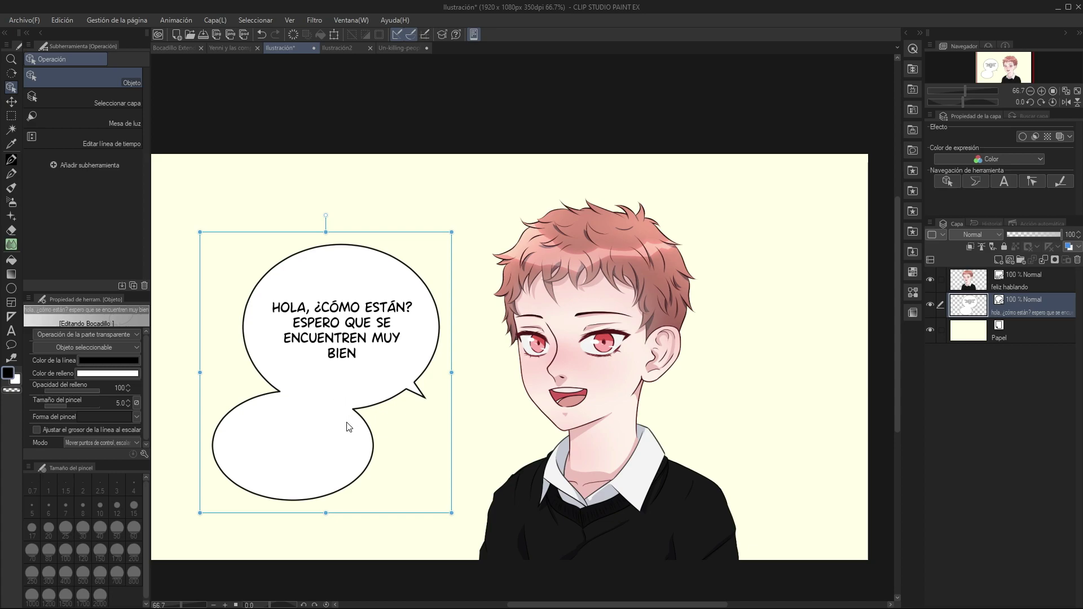
# Enlarge the lower ellipse of the combined balloon by dragging its corner handle
pyautogui.click(259, 401)
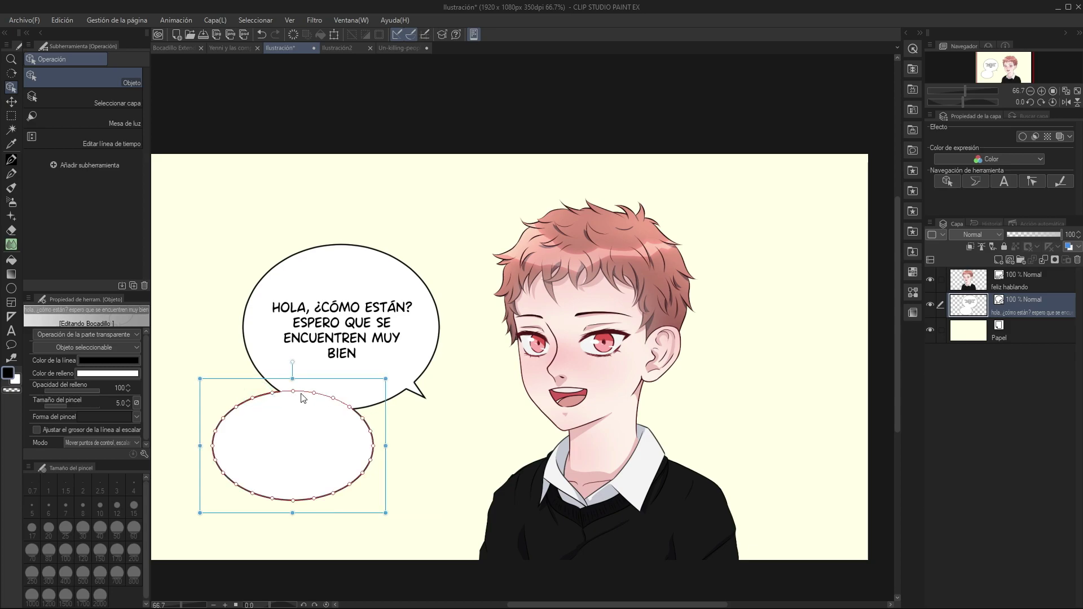
pyautogui.moveTo(314, 394); pyautogui.dragTo(219, 376)
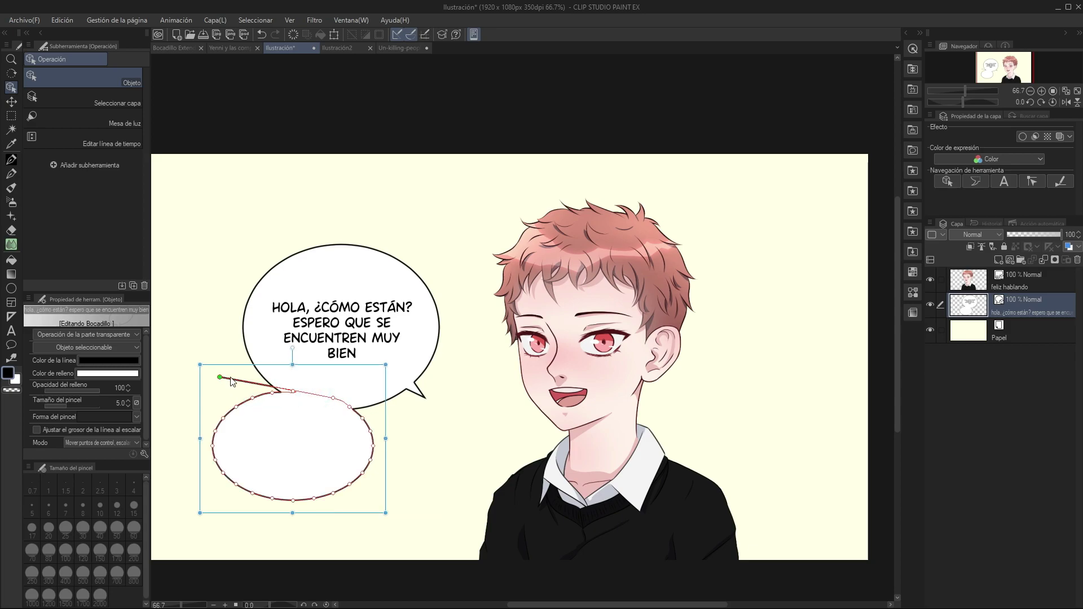
pyautogui.hotkey('ctrl', 'z')
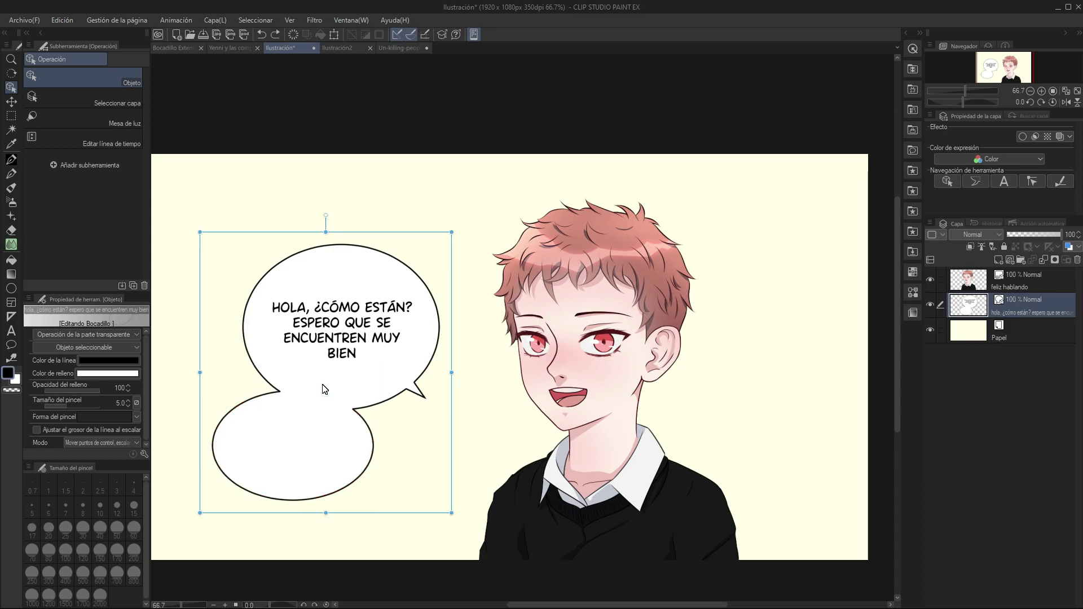
pyautogui.click(284, 447)
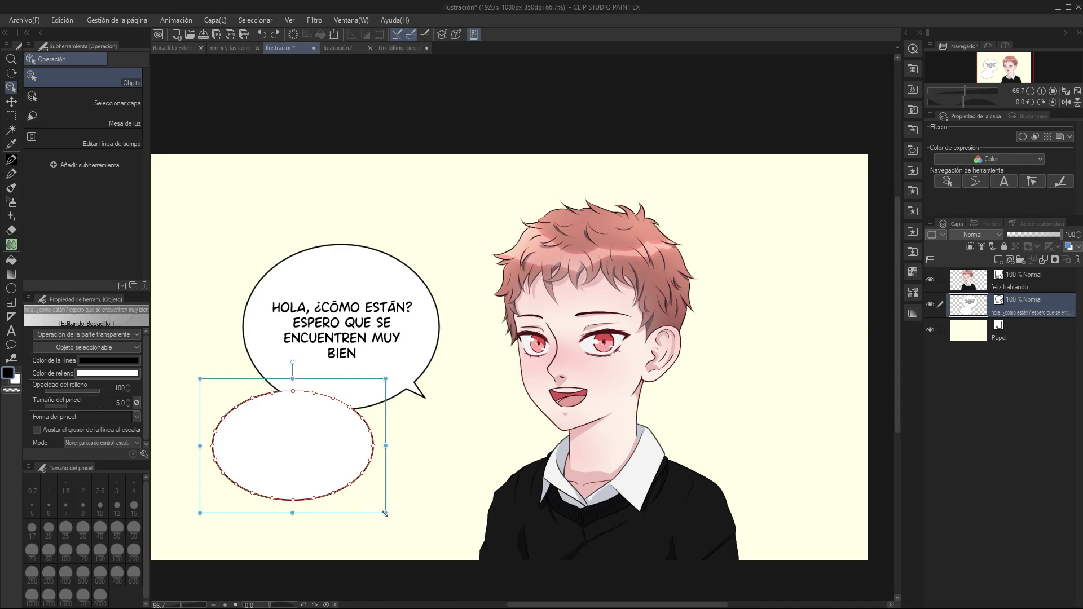
pyautogui.moveTo(385, 512); pyautogui.dragTo(419, 543)
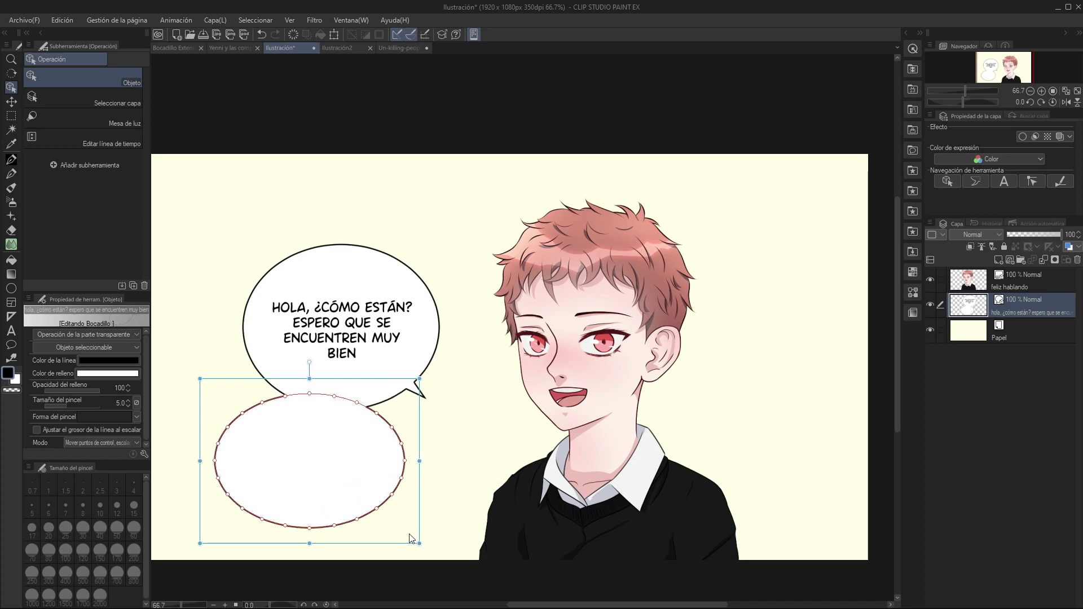
# Paste 'HOY LES VOY A ENSEÑAR A COMO CREAR UN BOCADILLO EXTENDIDO.' into the lower lobe
pyautogui.press('t')
pyautogui.click(268, 453)
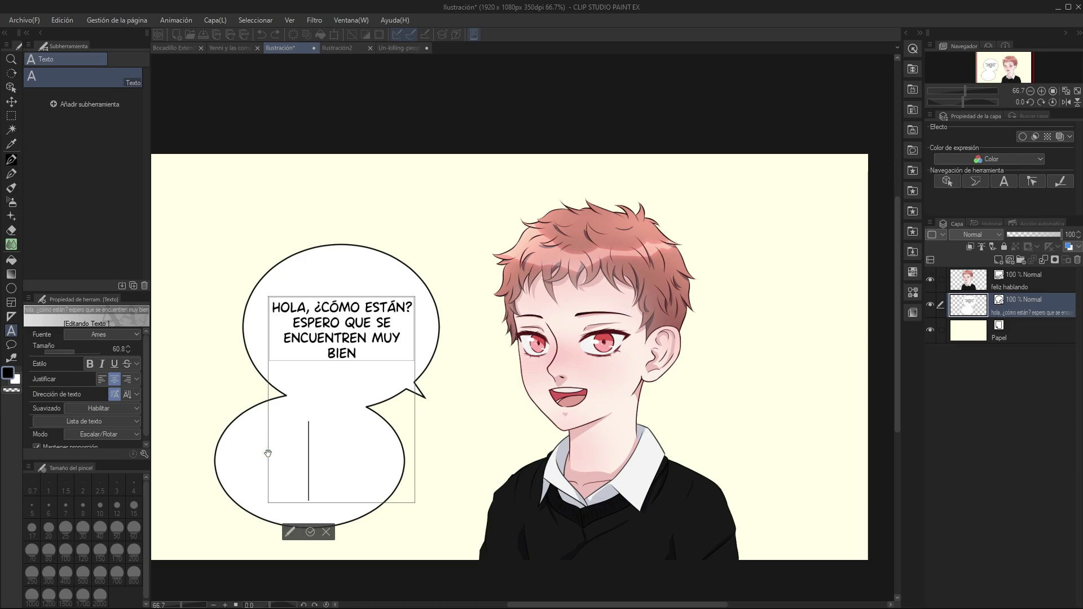
pyautogui.write('HOY LES VOY  A ENSEÑAR A COMO CREAR UN BOCADILLO EXTENDIDO.')
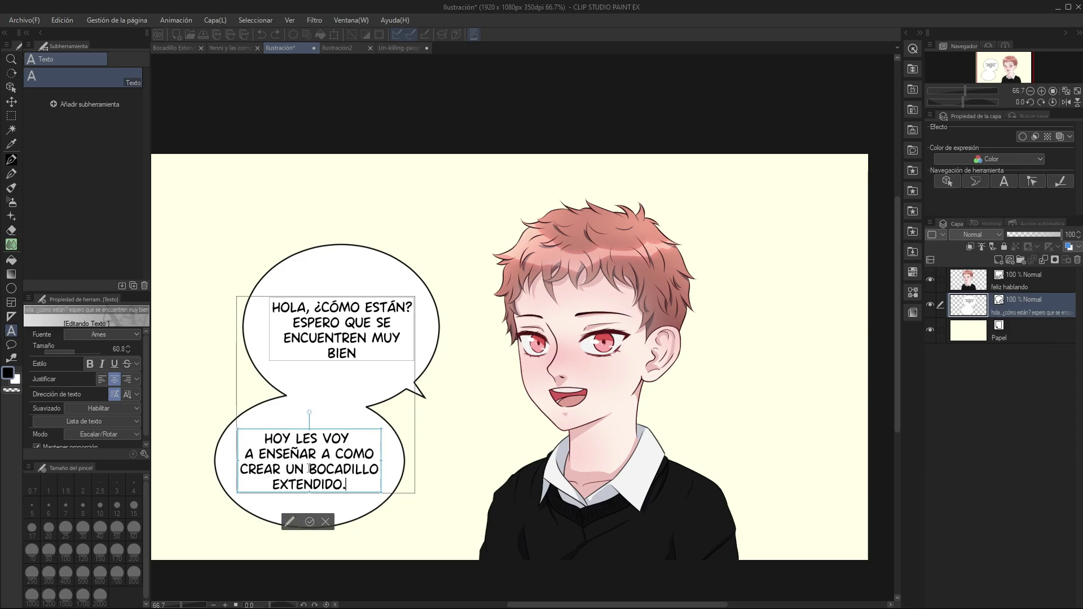
pyautogui.click(309, 521)
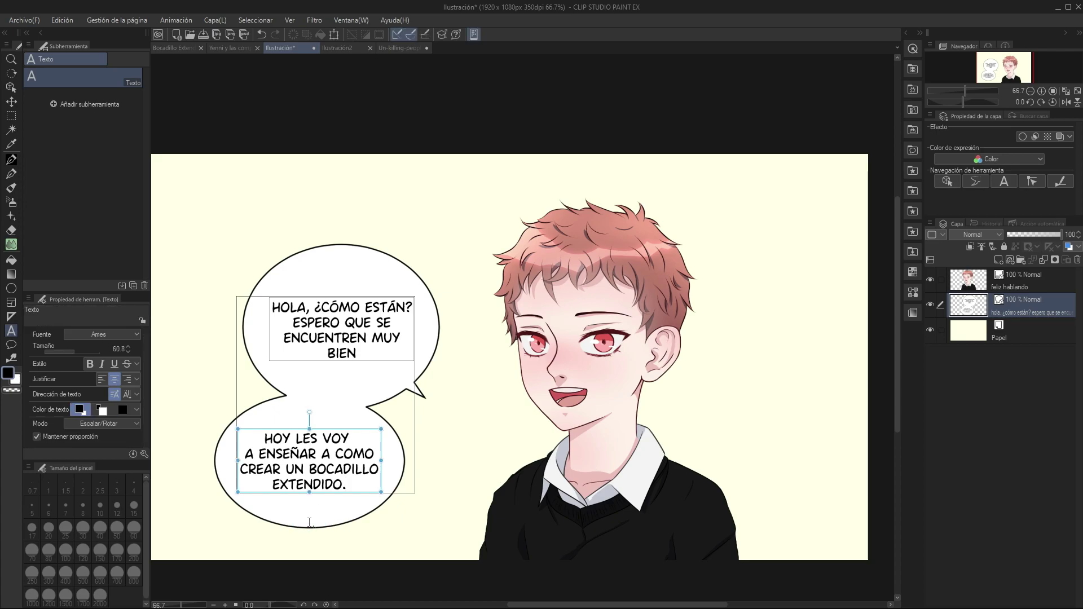
pyautogui.press('o')
pyautogui.click(309, 521)
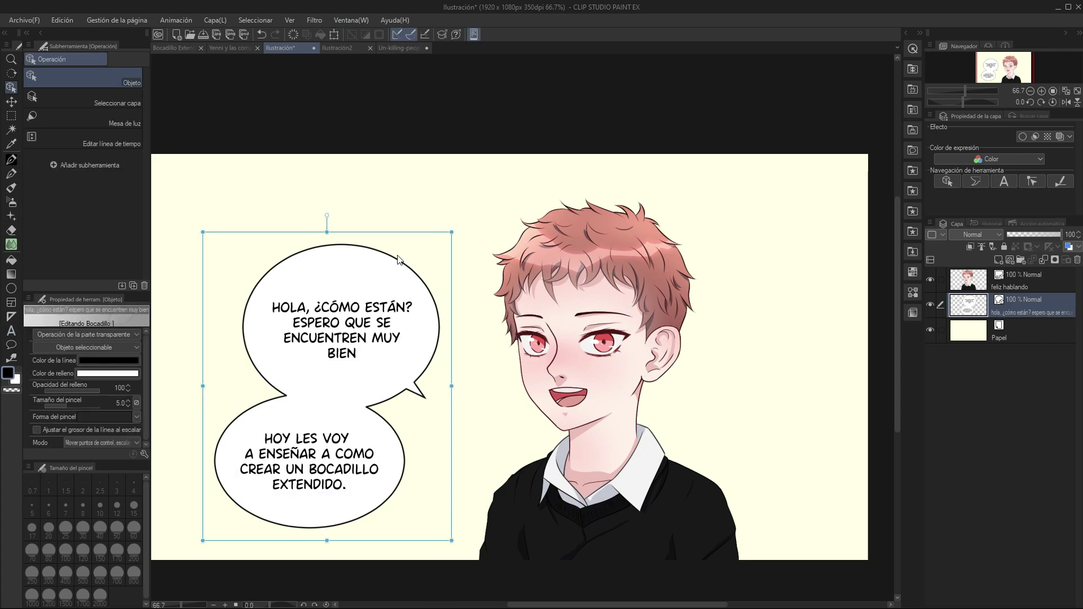
# Raise the joined balloon and reattach its tail to the lower lobe's right edge
pyautogui.moveTo(403, 237); pyautogui.dragTo(414, 158)
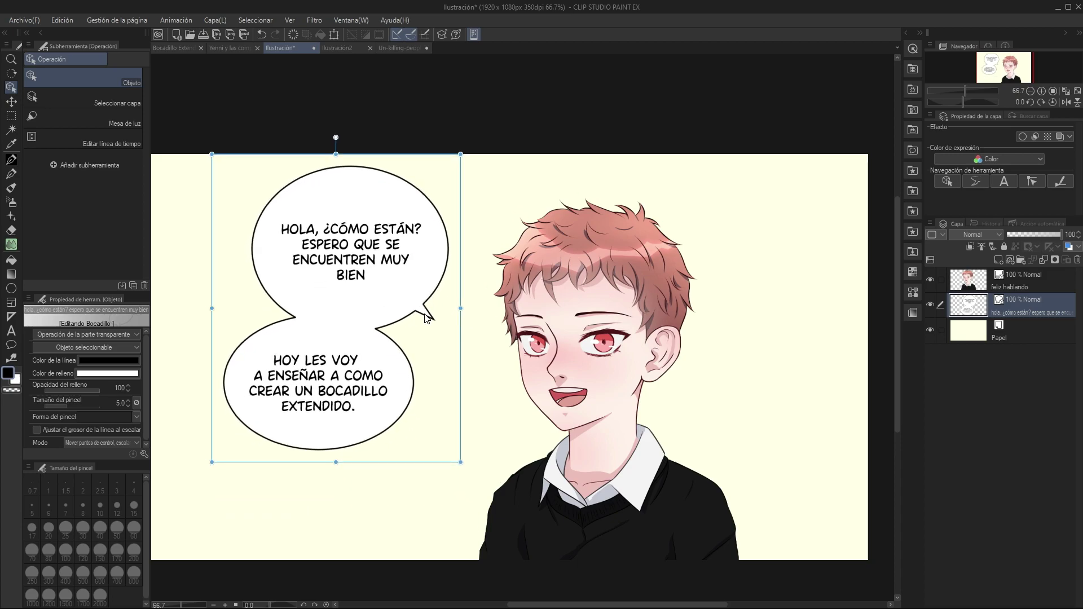
pyautogui.click(427, 314)
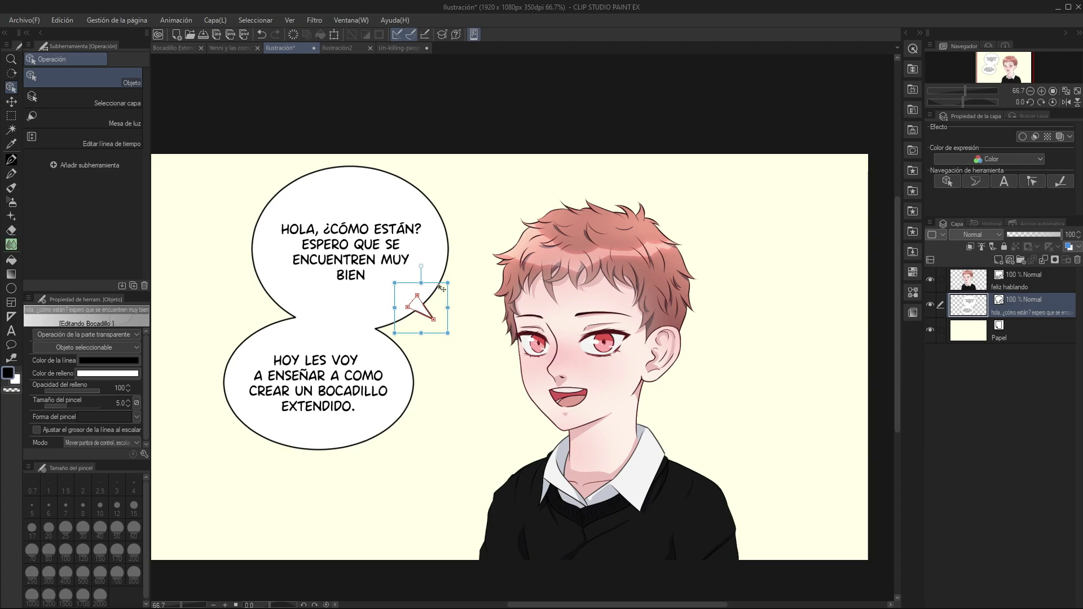
pyautogui.moveTo(441, 287); pyautogui.dragTo(427, 385)
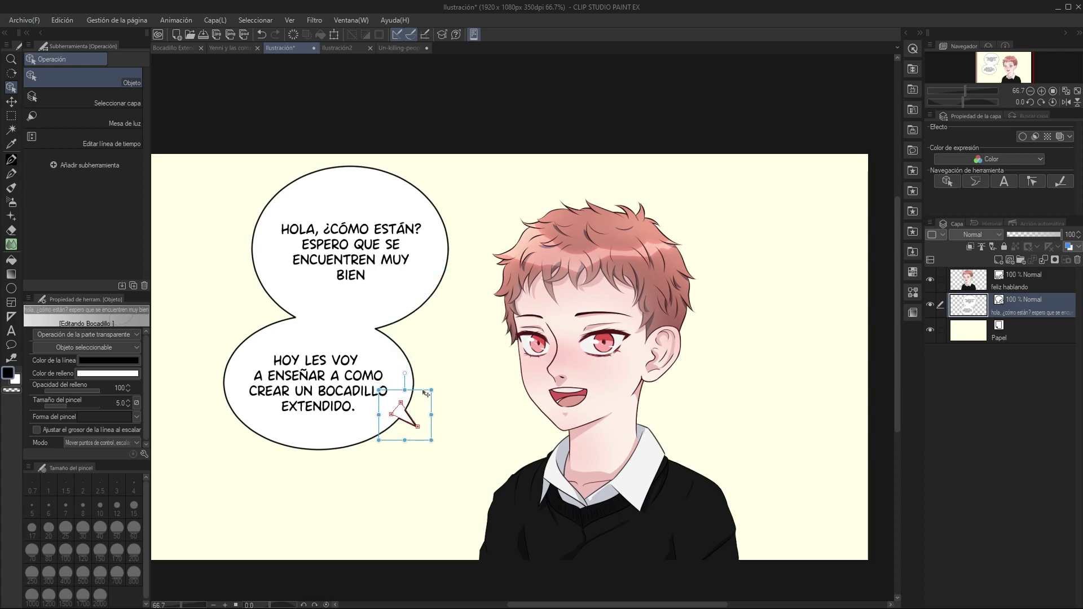
pyautogui.moveTo(426, 386); pyautogui.dragTo(426, 414)
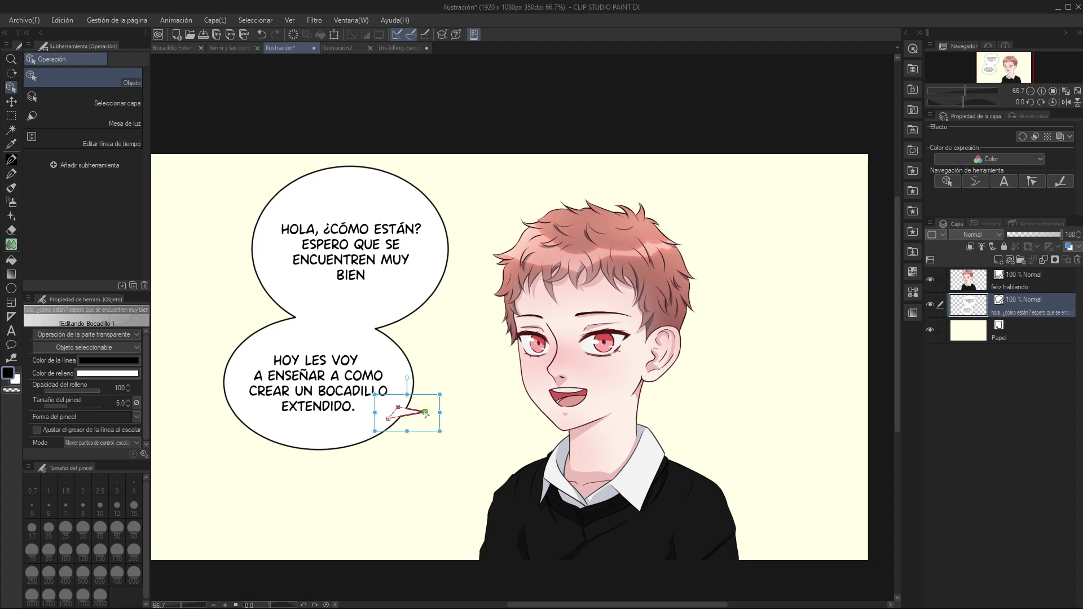
pyautogui.moveTo(425, 412); pyautogui.dragTo(429, 411)
pyautogui.moveTo(491, 386); pyautogui.dragTo(505, 393)
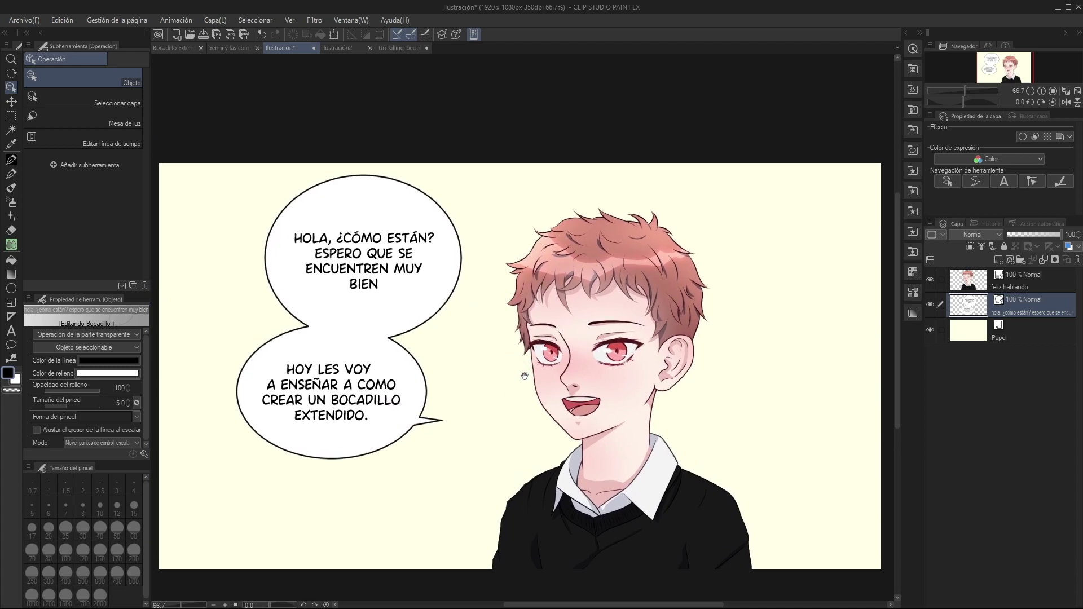
# Arrange the joined balloons diagonally, upper lobe to the left and lower lobe to the right
pyautogui.click(427, 193)
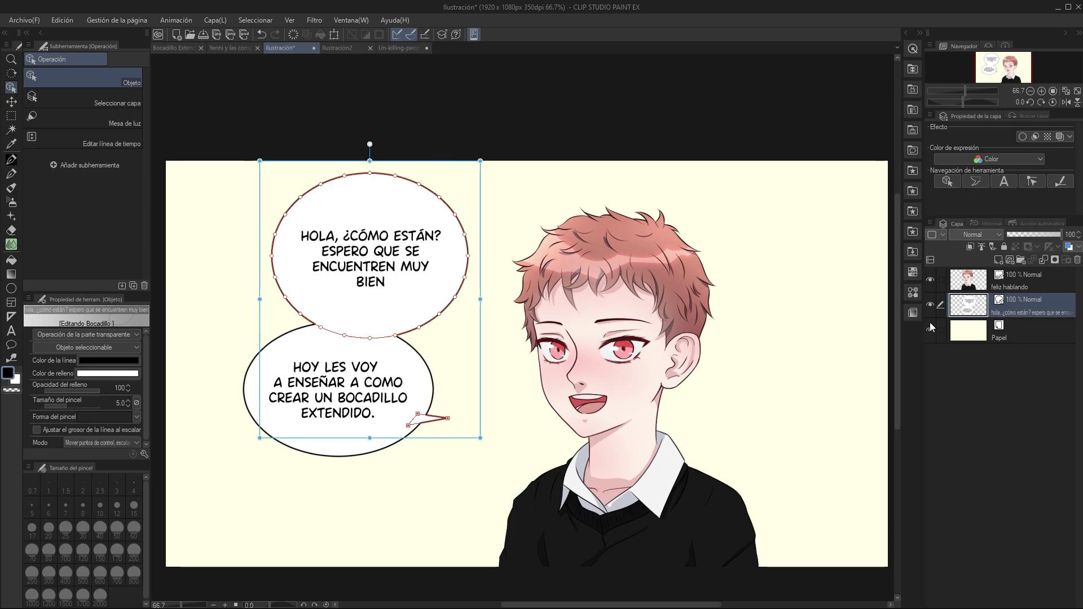
pyautogui.moveTo(467, 164); pyautogui.dragTo(501, 157)
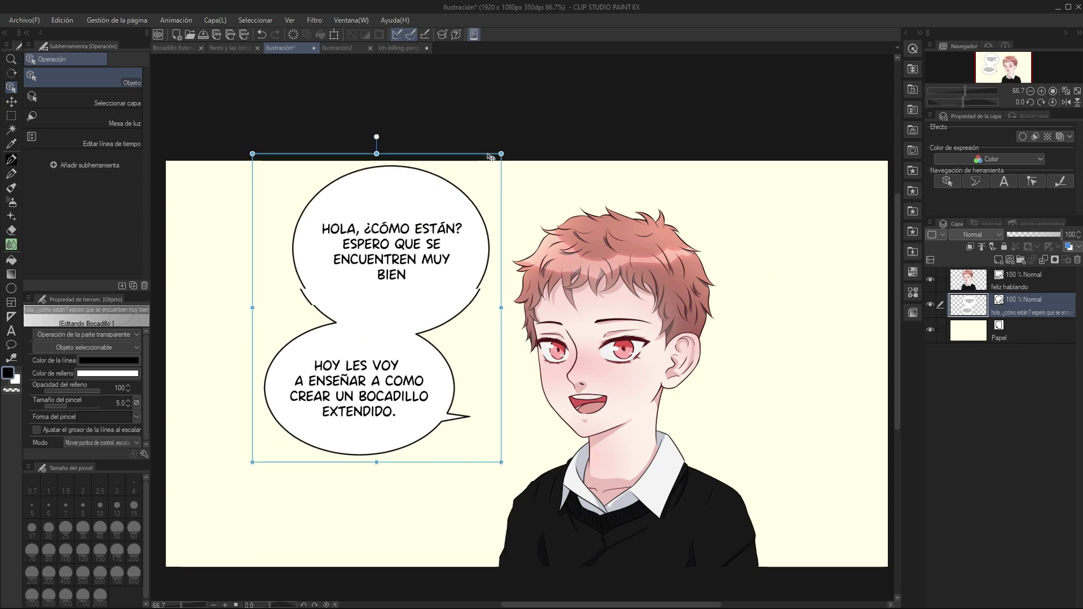
pyautogui.click(445, 178)
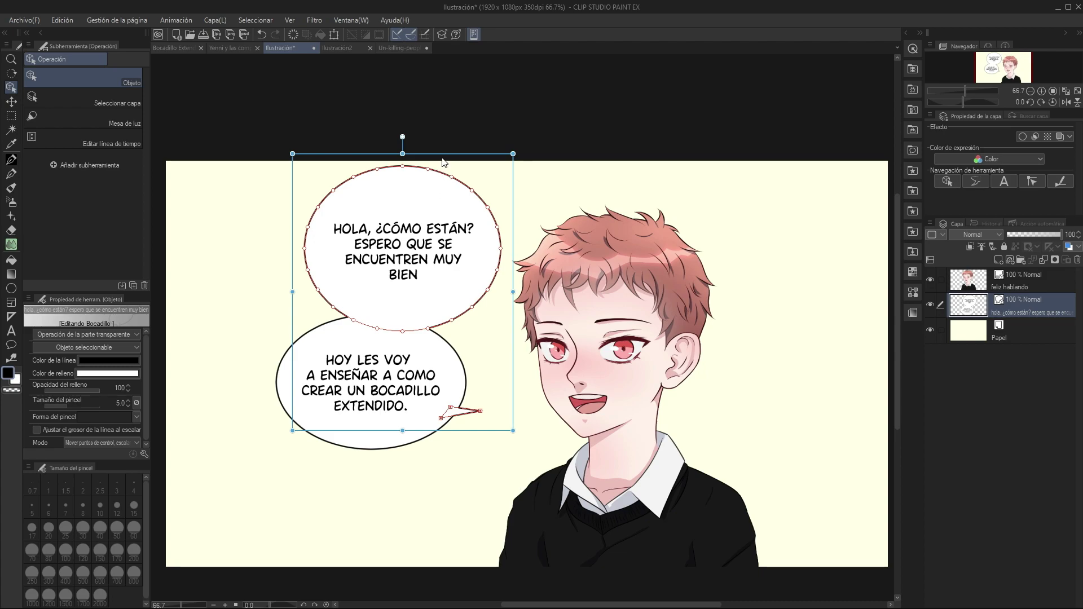
pyautogui.moveTo(445, 156); pyautogui.dragTo(372, 160)
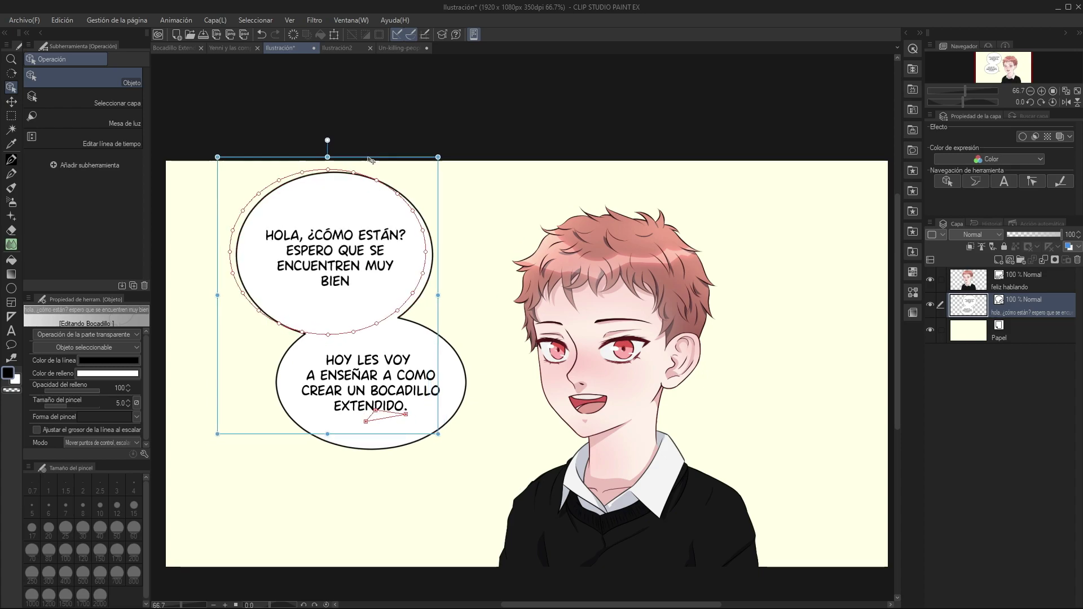
pyautogui.moveTo(372, 161); pyautogui.dragTo(372, 165)
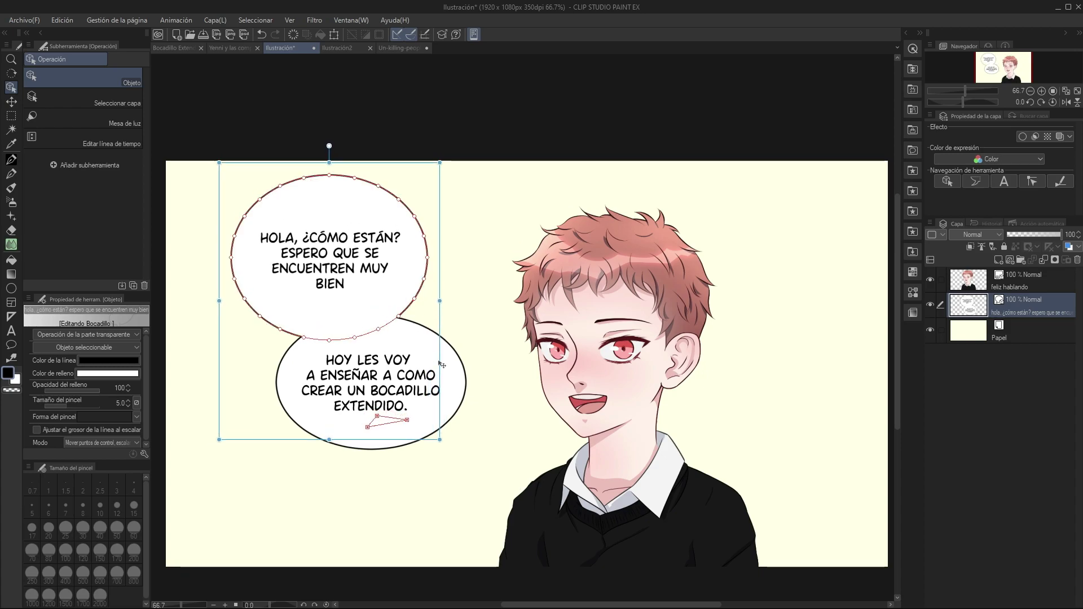
pyautogui.click(466, 384)
pyautogui.moveTo(447, 297)
pyautogui.mouseDown()
pyautogui.moveTo(488, 300)
pyautogui.moveTo(502, 272)
pyautogui.mouseUp()
pyautogui.click(355, 233)
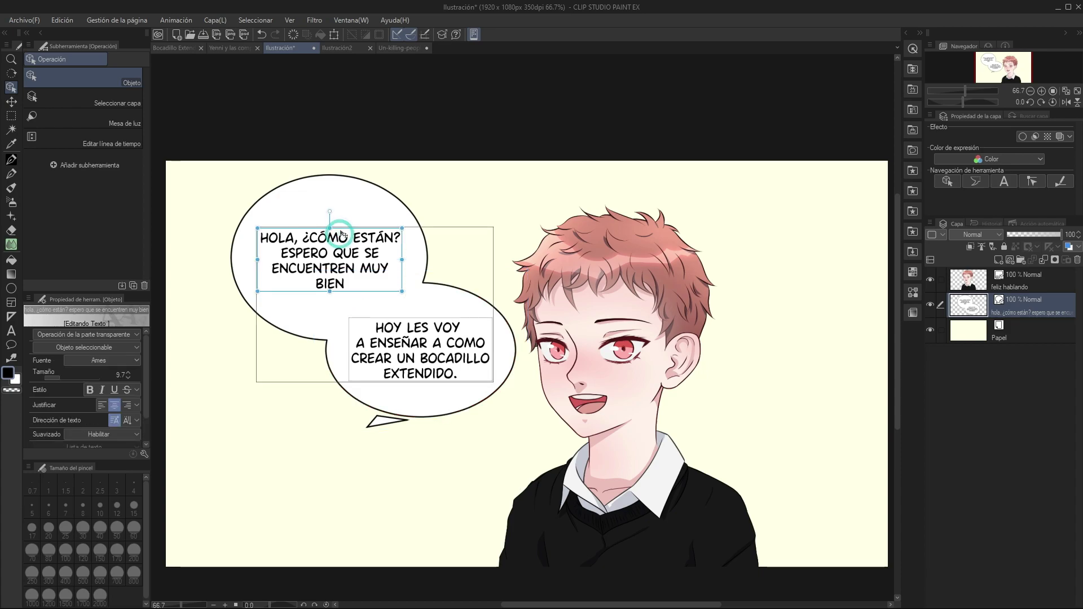
pyautogui.moveTo(355, 233); pyautogui.dragTo(356, 234)
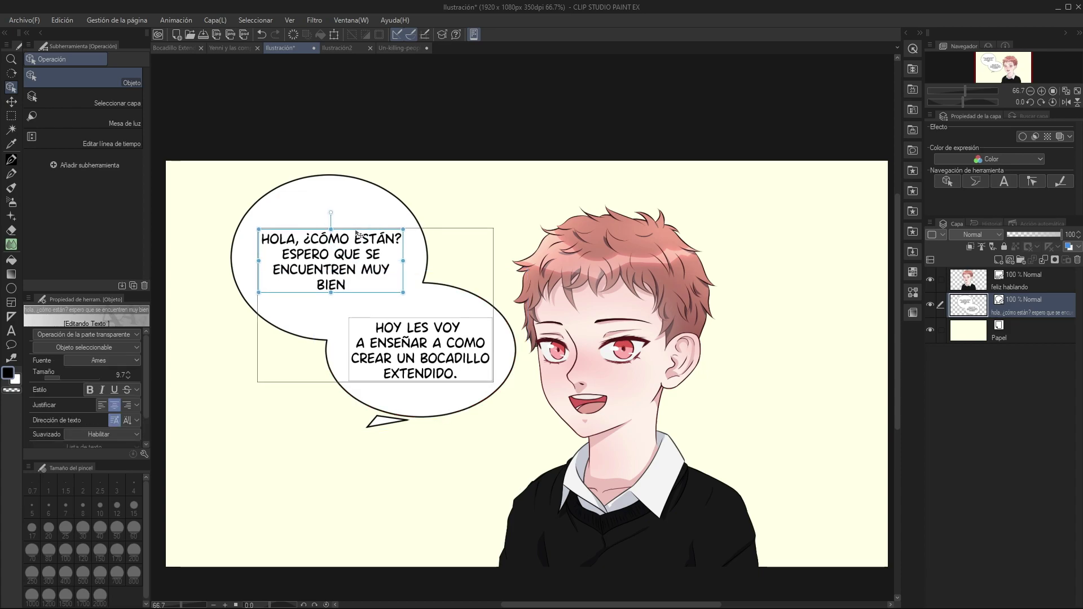
# Aim the balloon tail at the boy's mouth, then deselect by choosing the Papel layer
pyautogui.click(385, 424)
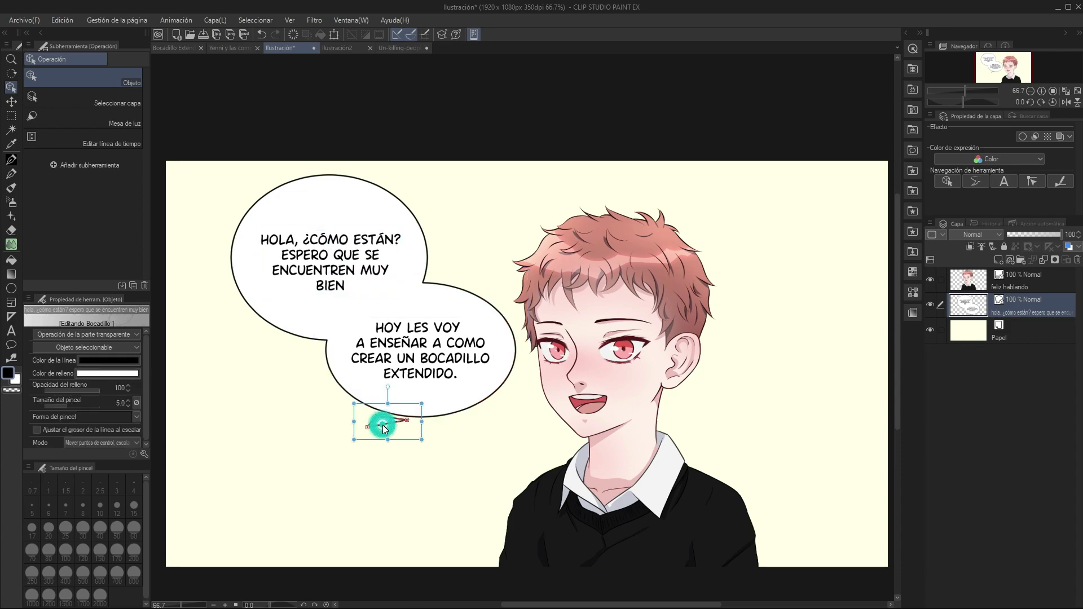
pyautogui.moveTo(403, 410); pyautogui.dragTo(517, 376)
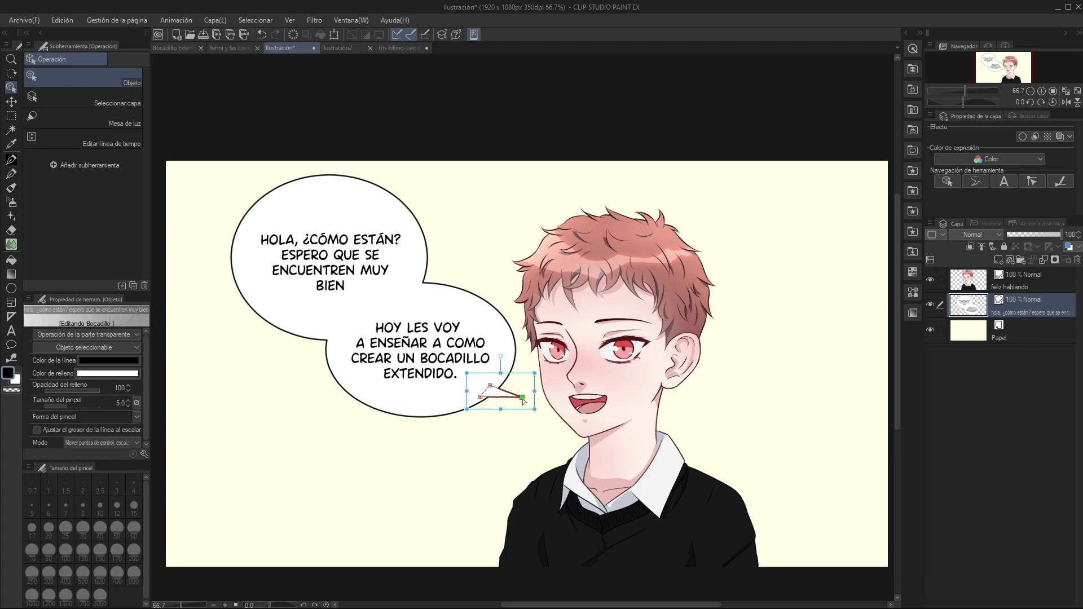
pyautogui.click(472, 471)
pyautogui.moveTo(472, 471); pyautogui.dragTo(464, 461)
pyautogui.click(494, 384)
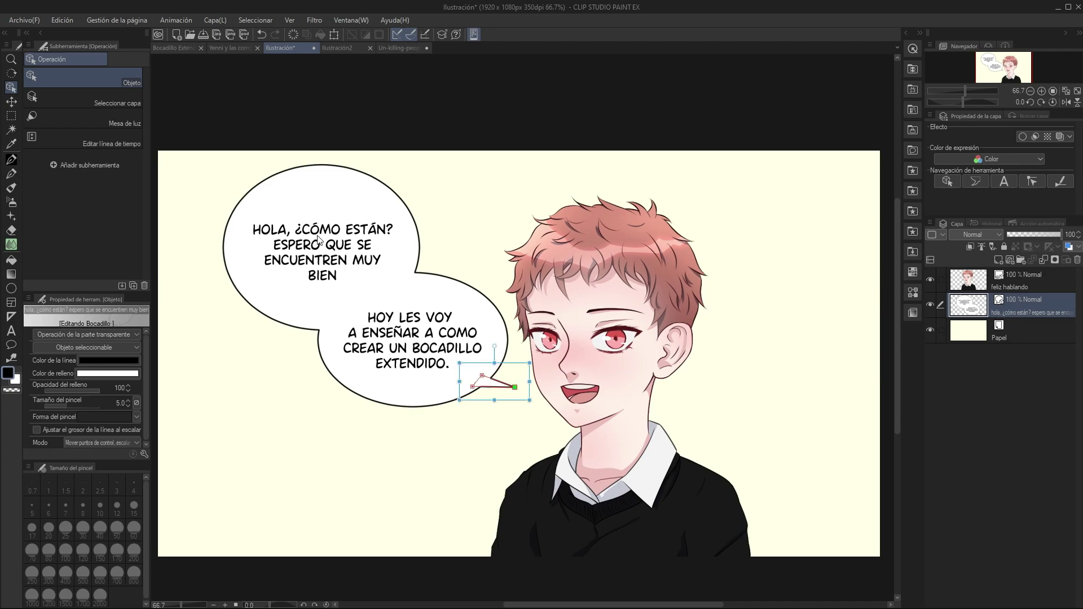
pyautogui.click(1027, 335)
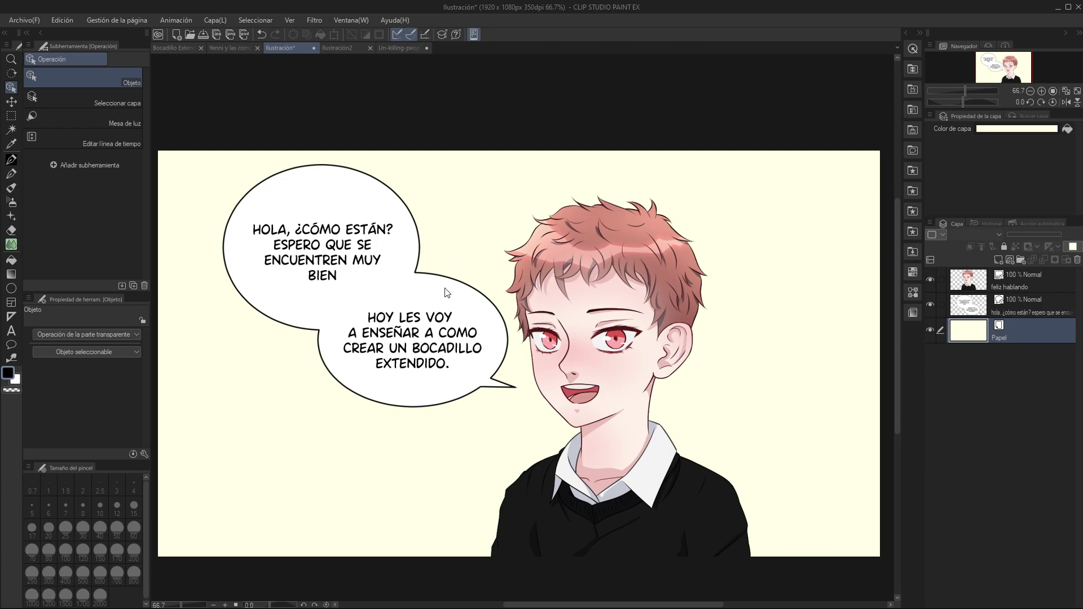
pyautogui.scroll(-3, 408, 319)
pyautogui.scroll(-1, 418, 310)
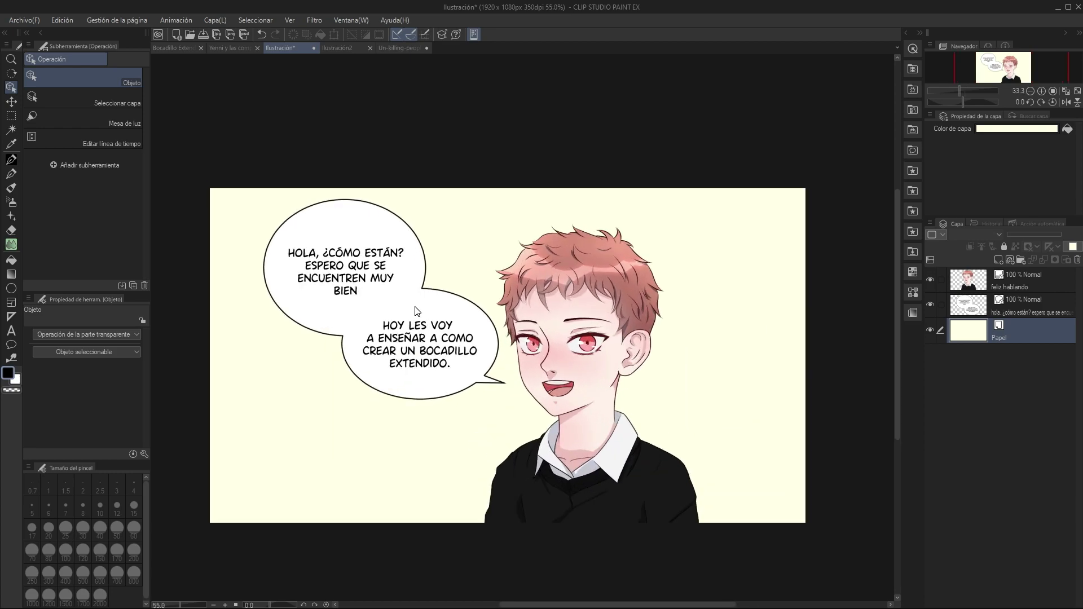
pyautogui.scroll(3, 443, 287)
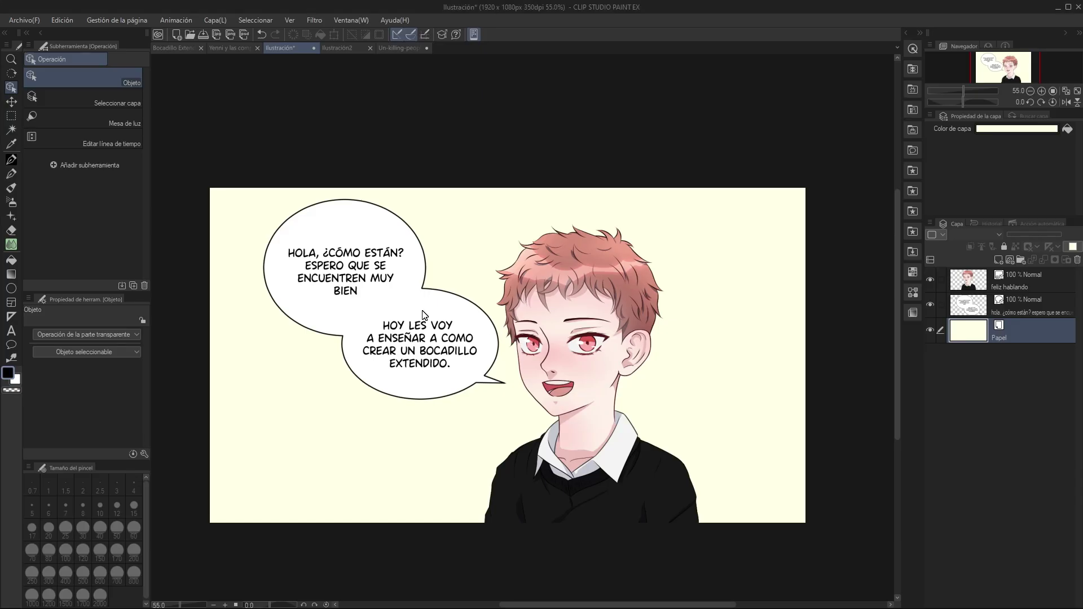
# Pull the lower balloon down-left away from the upper one and hide the tail inside it
pyautogui.click(439, 298)
pyautogui.moveTo(459, 285)
pyautogui.mouseDown()
pyautogui.moveTo(448, 366)
pyautogui.moveTo(432, 372)
pyautogui.mouseUp()
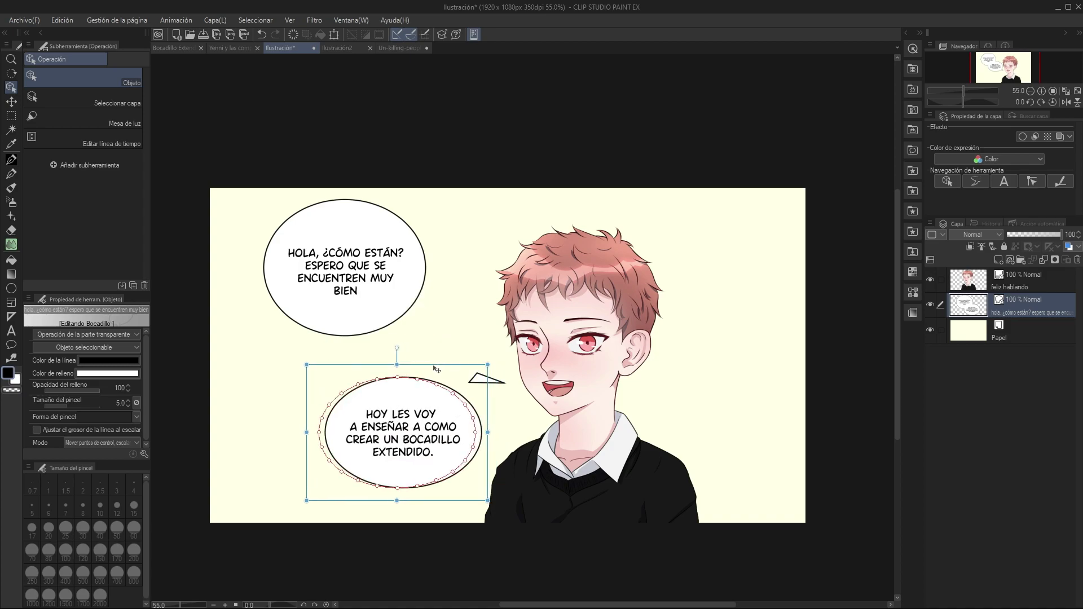
pyautogui.click(477, 381)
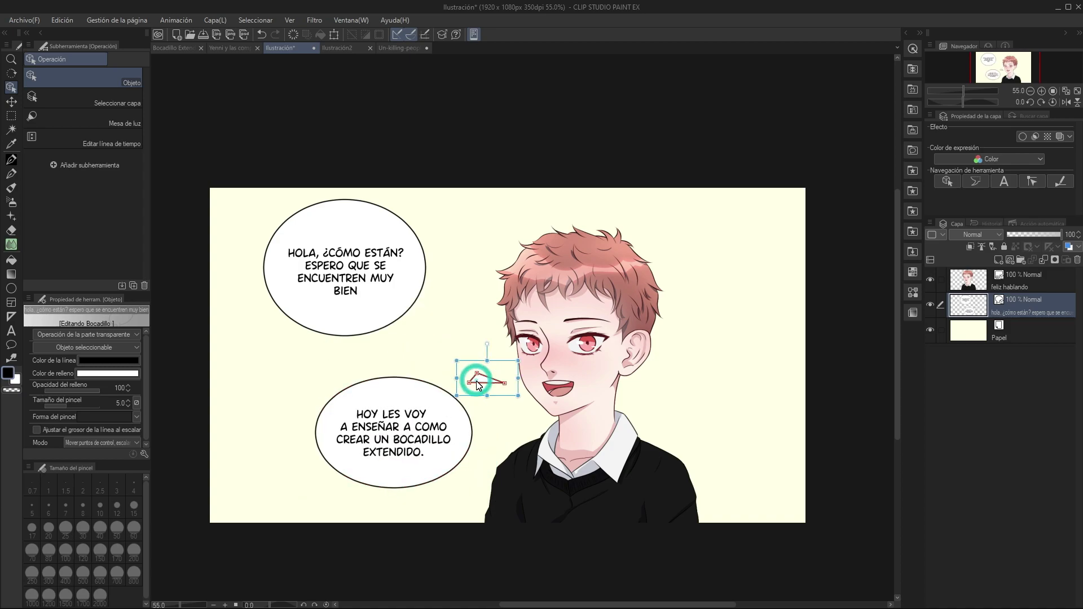
pyautogui.moveTo(478, 385); pyautogui.dragTo(293, 333)
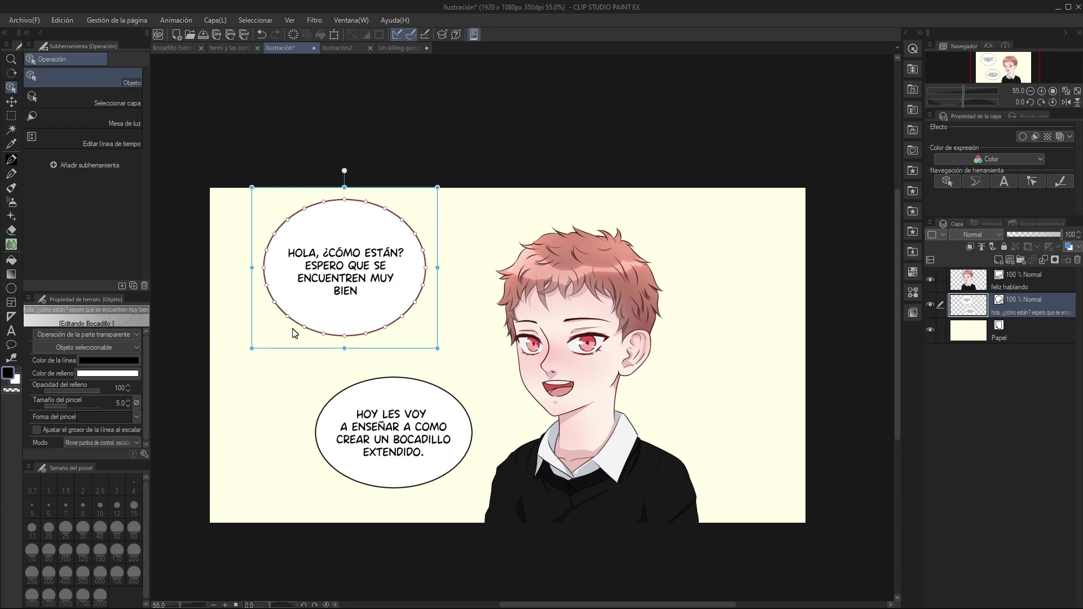
pyautogui.press('t')
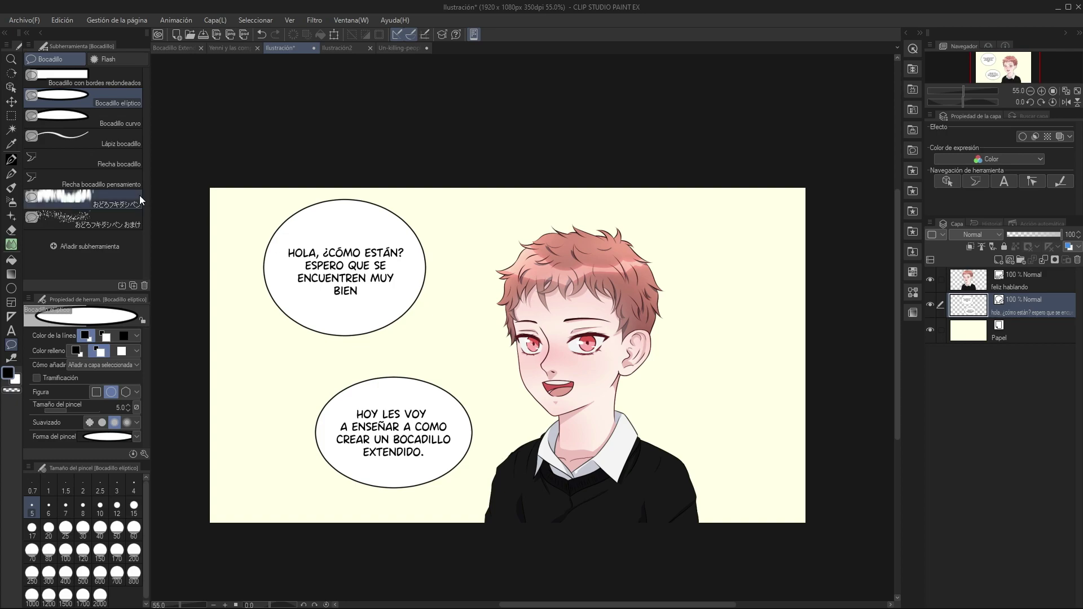
# Draw a bridge connector from the upper balloon down to the lower one and taper its ends
pyautogui.click(105, 165)
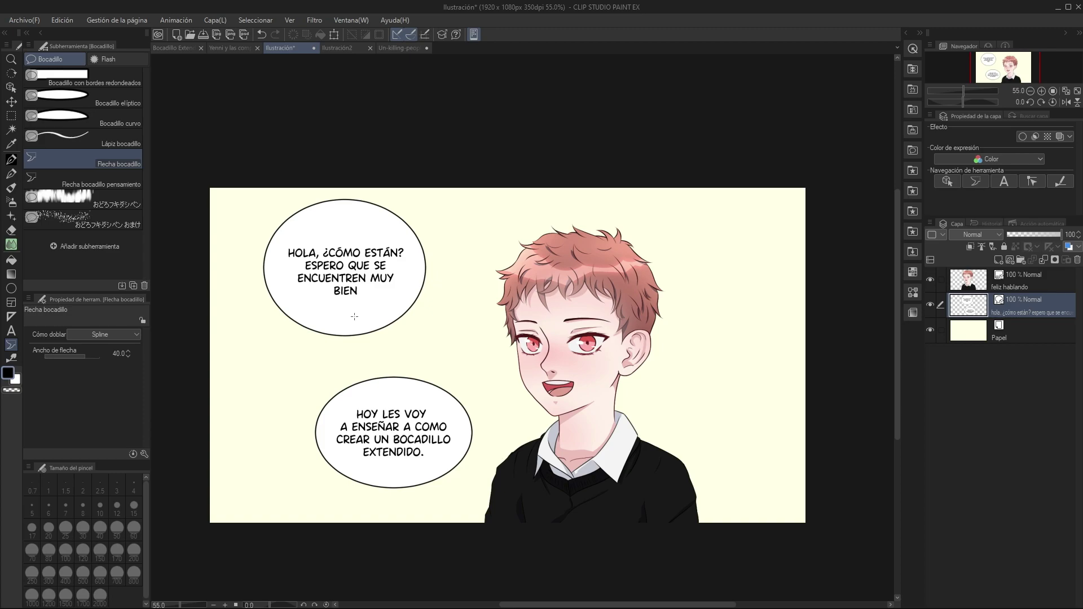
pyautogui.moveTo(354, 316); pyautogui.dragTo(358, 387)
pyautogui.click(363, 395)
pyautogui.click(380, 399)
pyautogui.press('o')
pyautogui.click(366, 394)
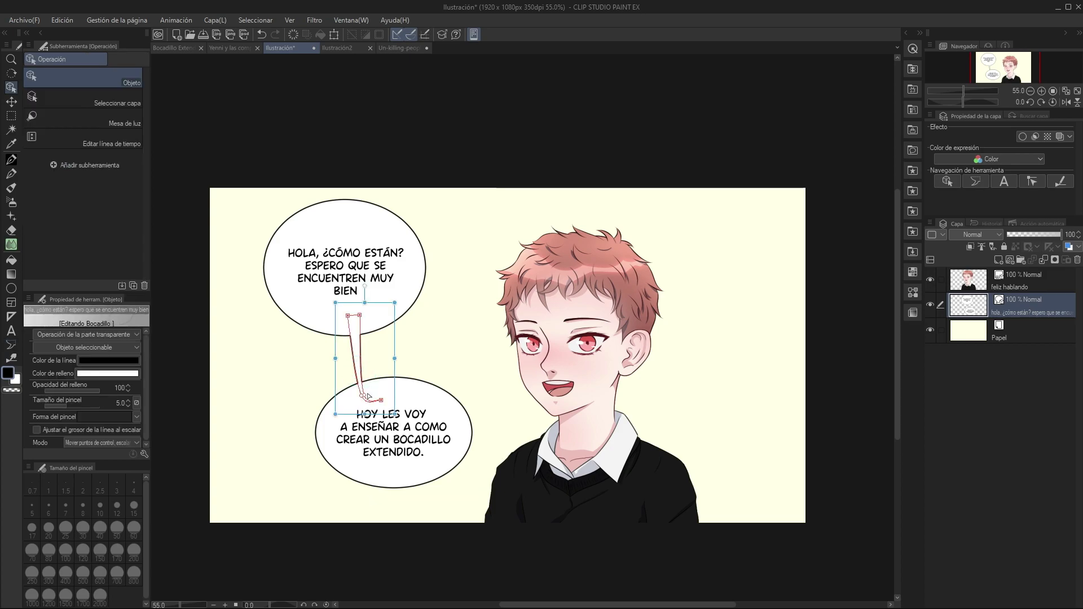
pyautogui.moveTo(367, 397); pyautogui.dragTo(374, 390)
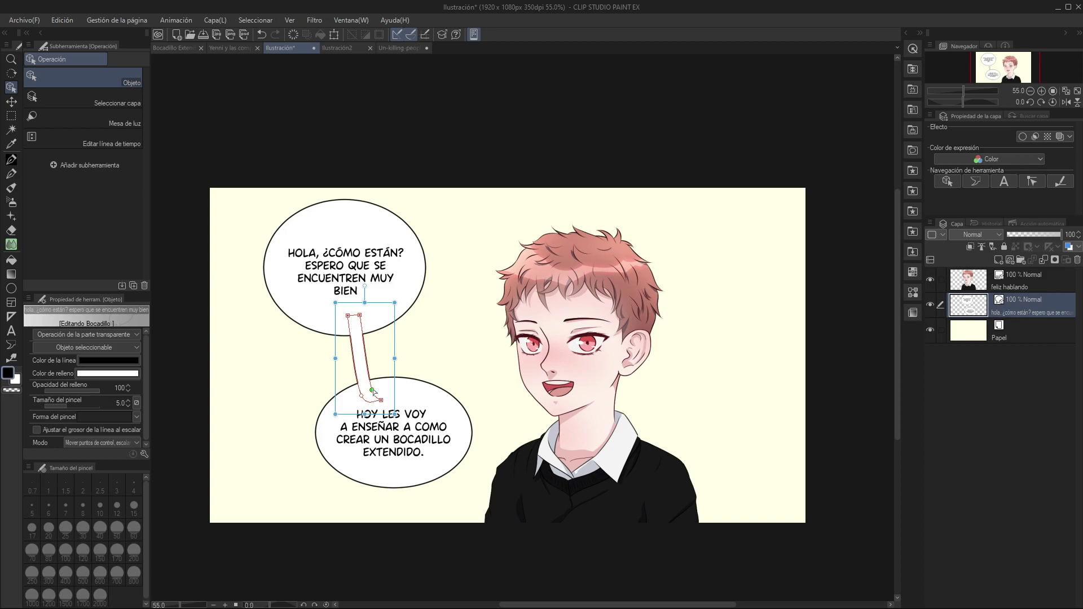
pyautogui.moveTo(348, 315)
pyautogui.mouseDown()
pyautogui.moveTo(355, 328)
pyautogui.moveTo(343, 328)
pyautogui.mouseUp()
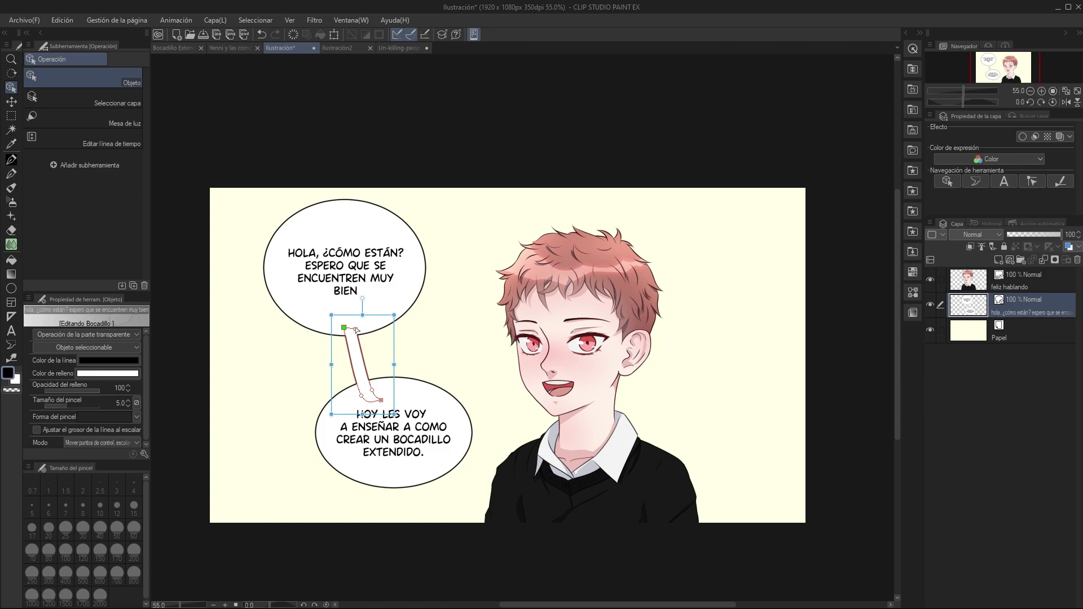
# Move the lower balloon up-right and add control points to curve the connector
pyautogui.click(413, 391)
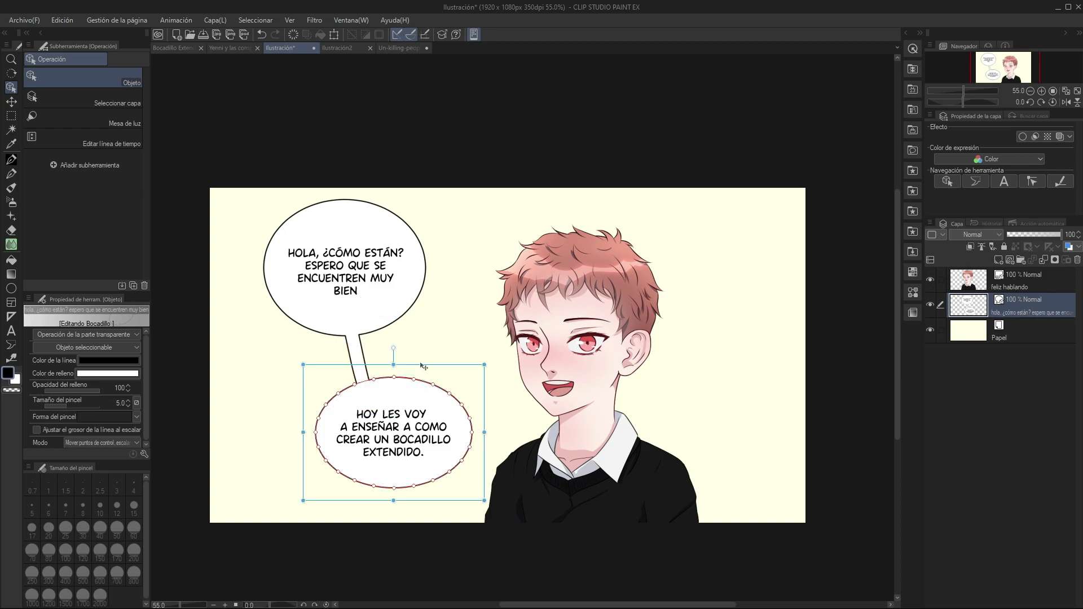
pyautogui.moveTo(422, 367); pyautogui.dragTo(449, 341)
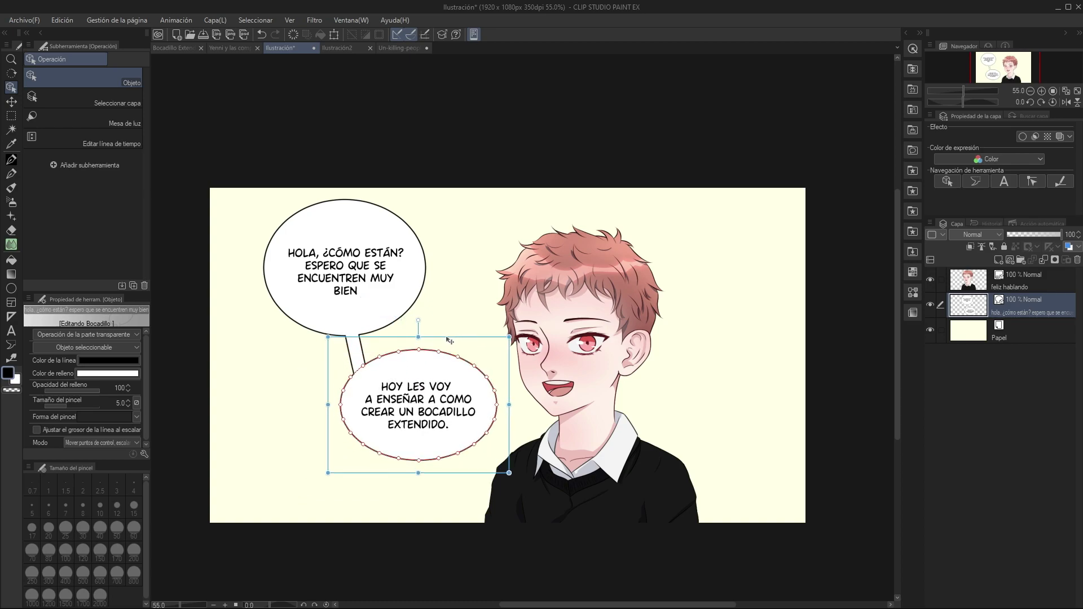
pyautogui.click(352, 362)
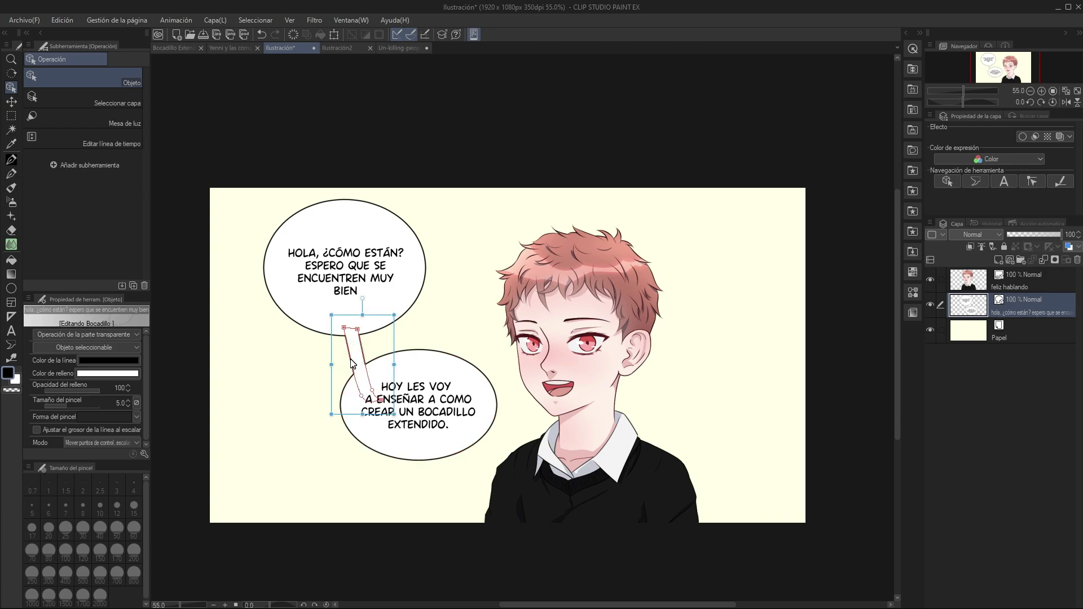
pyautogui.rightClick(352, 362)
pyautogui.click(370, 366)
pyautogui.rightClick(365, 361)
pyautogui.click(372, 359)
pyautogui.moveTo(351, 360)
pyautogui.mouseDown()
pyautogui.moveTo(342, 361)
pyautogui.moveTo(355, 359)
pyautogui.mouseUp()
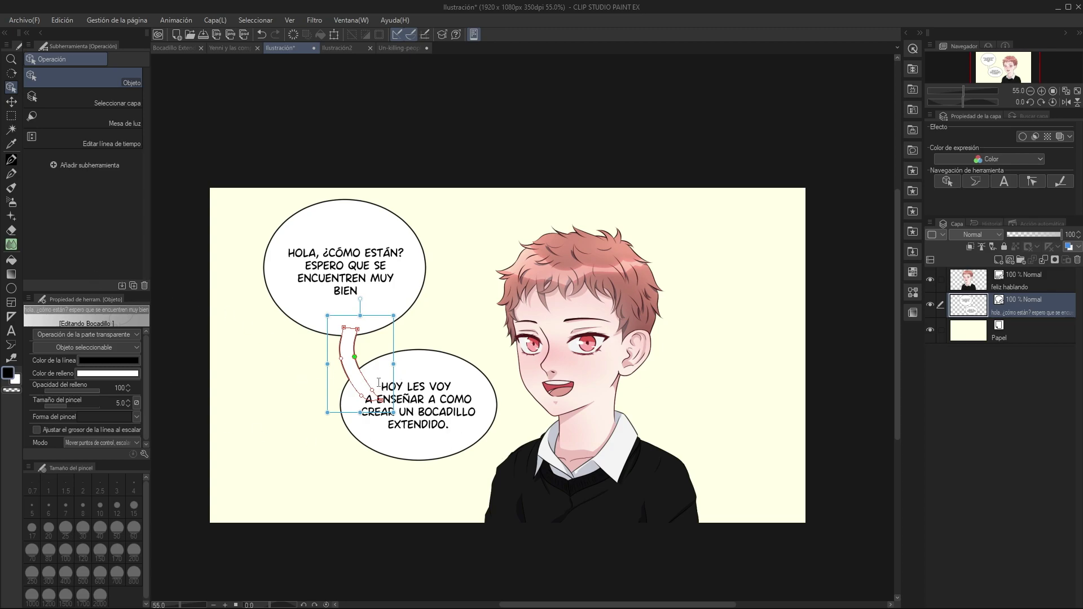
# Add a short tail from the lower balloon pointing at the boy's mouth
pyautogui.press('t')
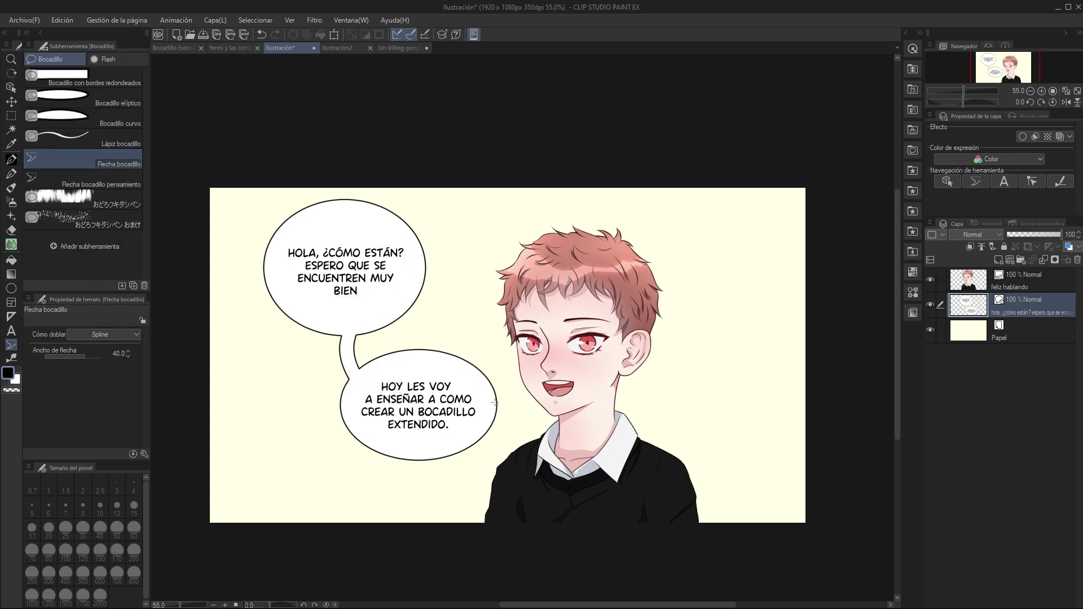
pyautogui.click(492, 395)
pyautogui.doubleClick(519, 390)
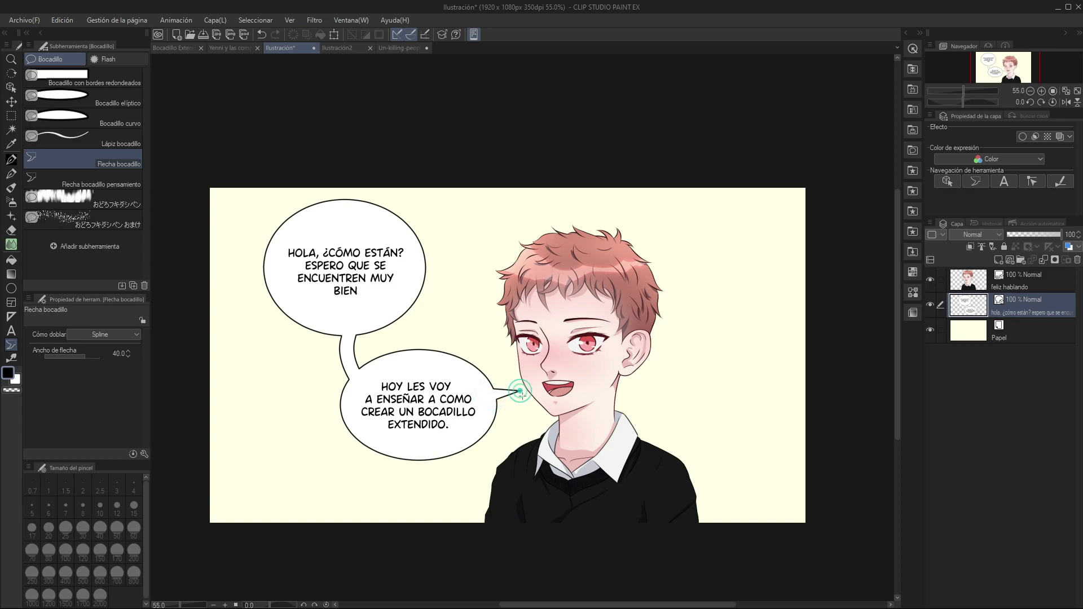
# Deselect via the Papel layer and open the 'Yenni y las compras por internet' comic page
pyautogui.click(1033, 329)
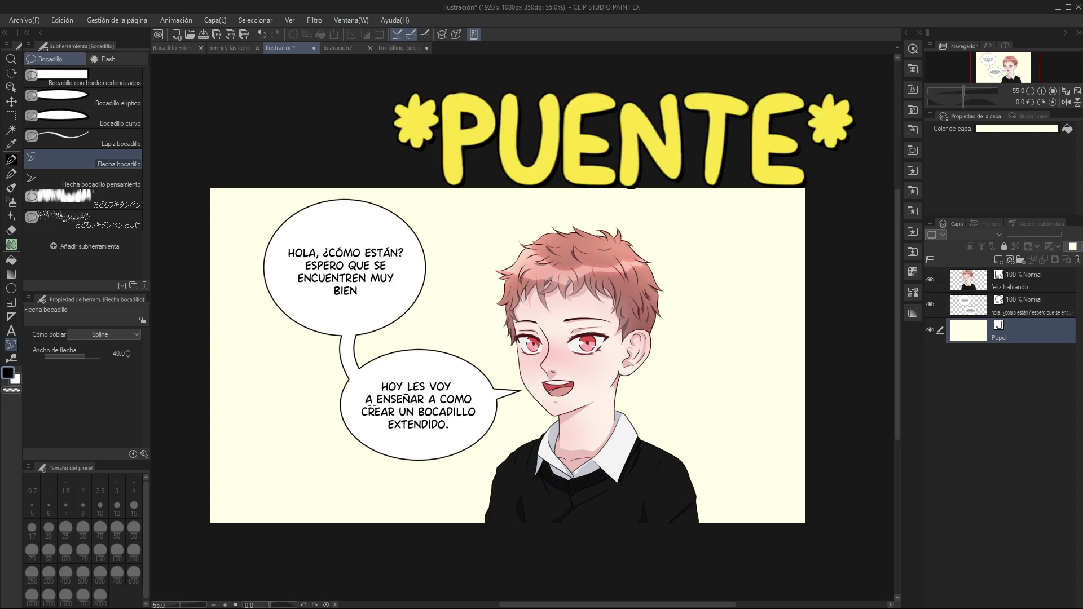
pyautogui.click(231, 49)
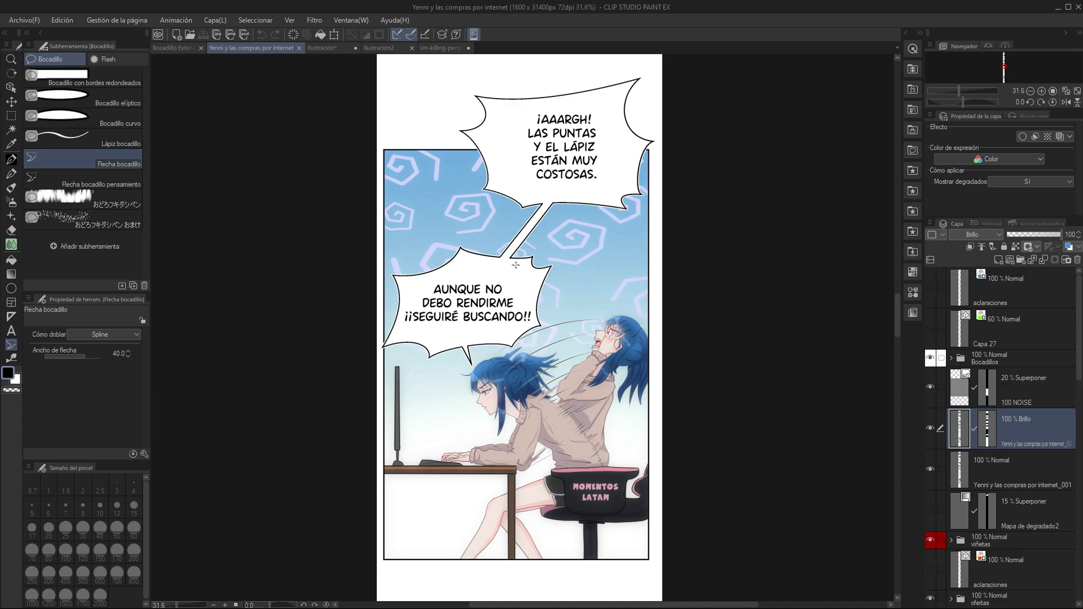
# Switch to the Un-killing-people-is-Hard page, zoom in on the kidnapping panel, and select the pencil
pyautogui.click(443, 49)
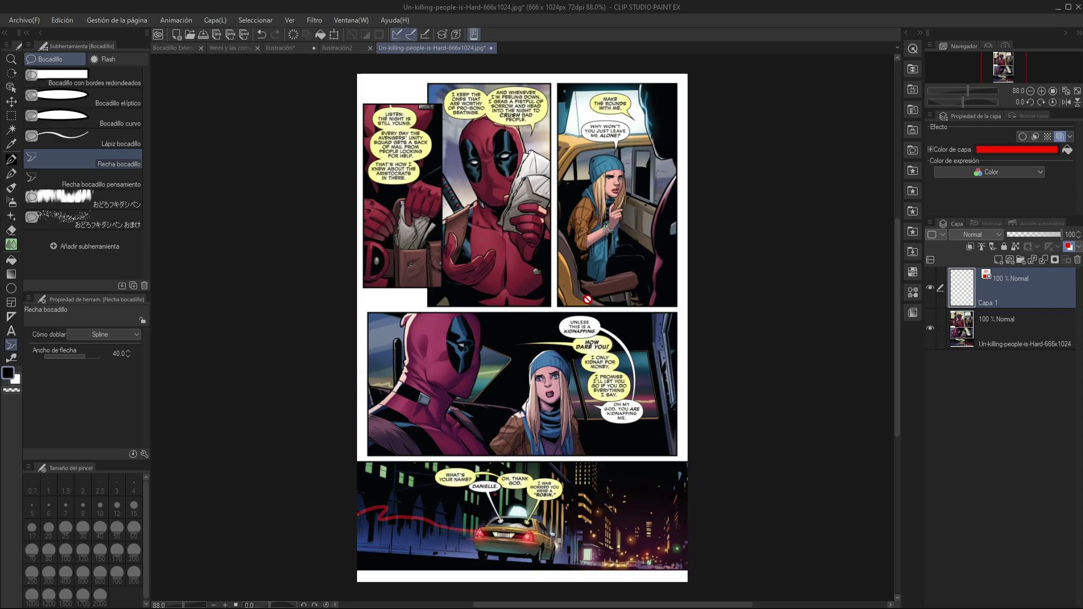
pyautogui.scroll(1, 552, 181)
pyautogui.scroll(1, 550, 181)
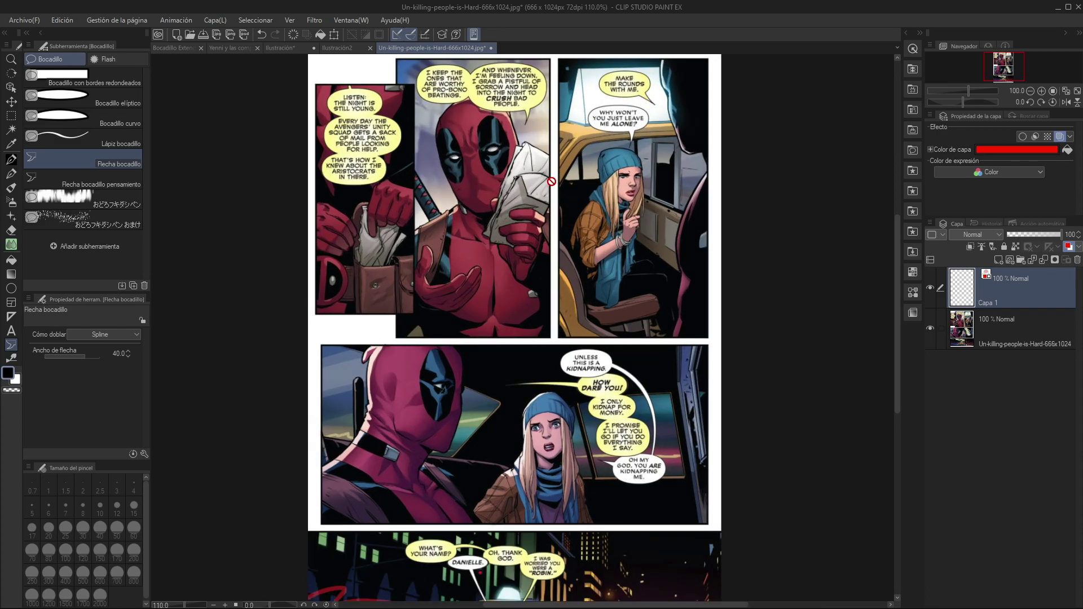
pyautogui.scroll(1, 551, 186)
pyautogui.scroll(1, 552, 228)
pyautogui.moveTo(524, 207)
pyautogui.mouseDown()
pyautogui.moveTo(520, 305)
pyautogui.moveTo(522, 186)
pyautogui.mouseUp()
pyautogui.moveTo(540, 324); pyautogui.dragTo(540, 263)
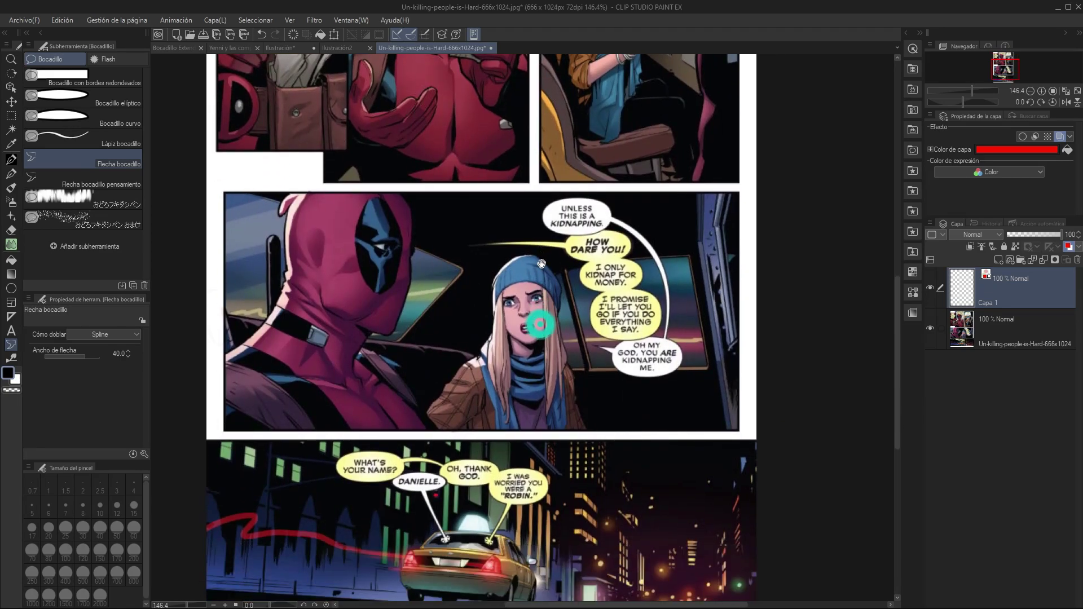
pyautogui.scroll(1, 555, 276)
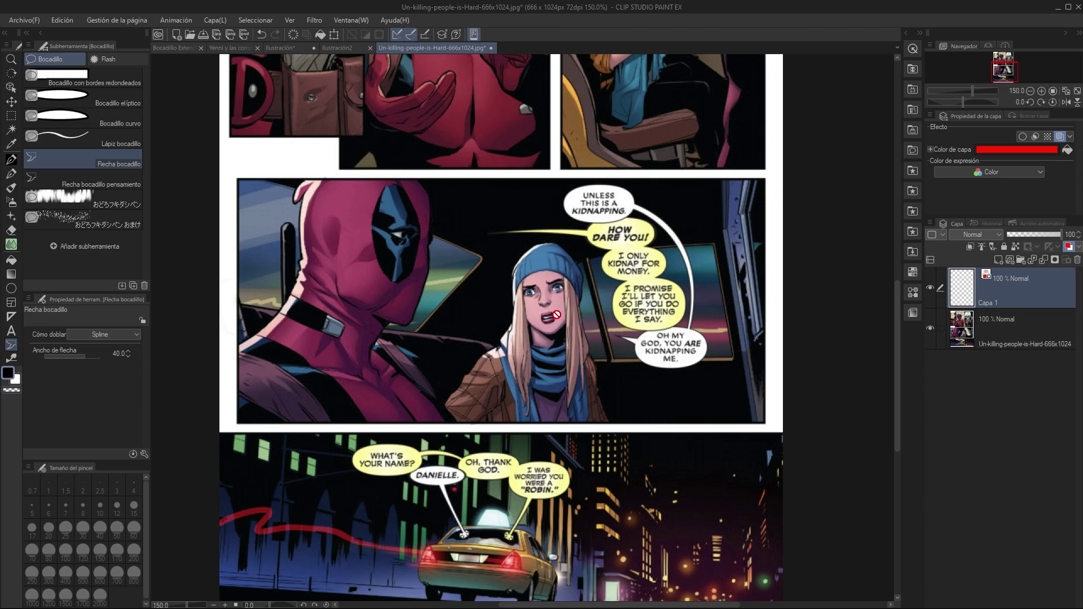
pyautogui.press('p')
pyautogui.press('p')
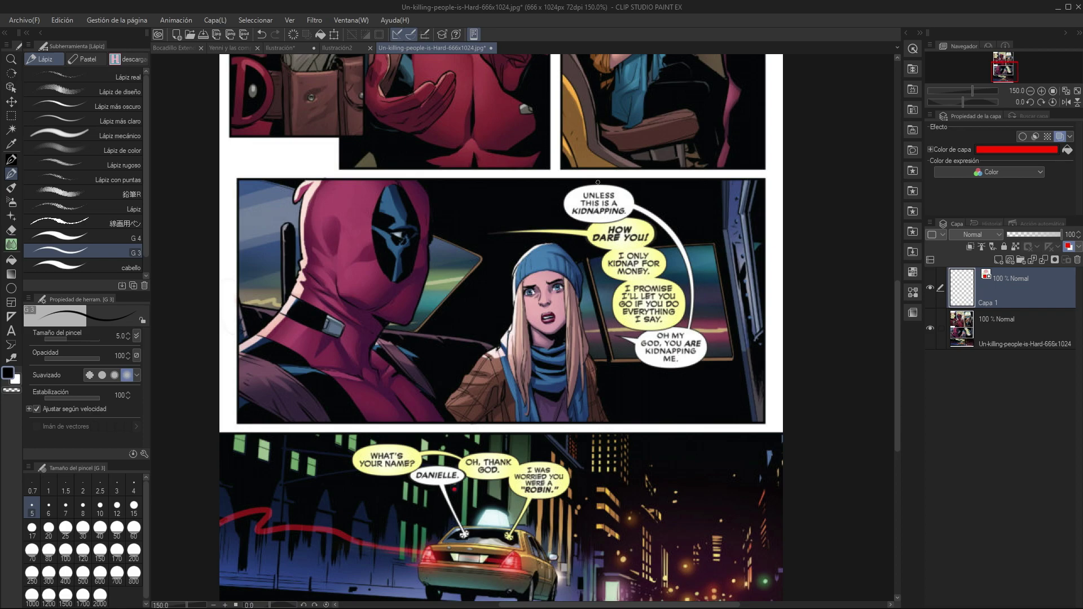
# Try red circles around the UNLESS THIS IS A KIDNAPPING and HOW DARE YOU! balloons, then underline DARE YOU!
pyautogui.moveTo(591, 192); pyautogui.dragTo(578, 189)
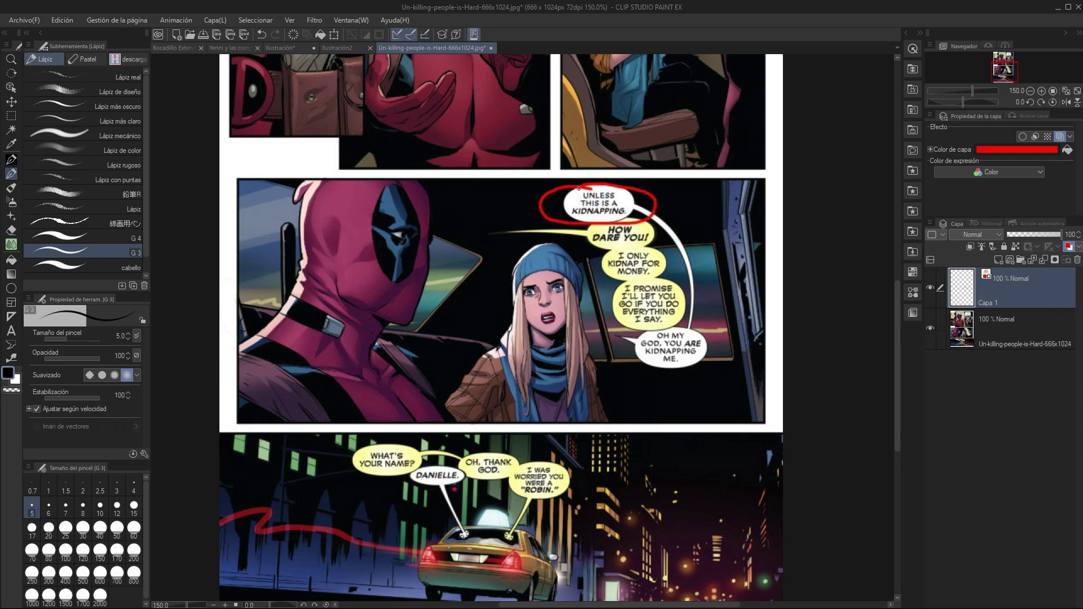
pyautogui.hotkey('ctrl', 'z')
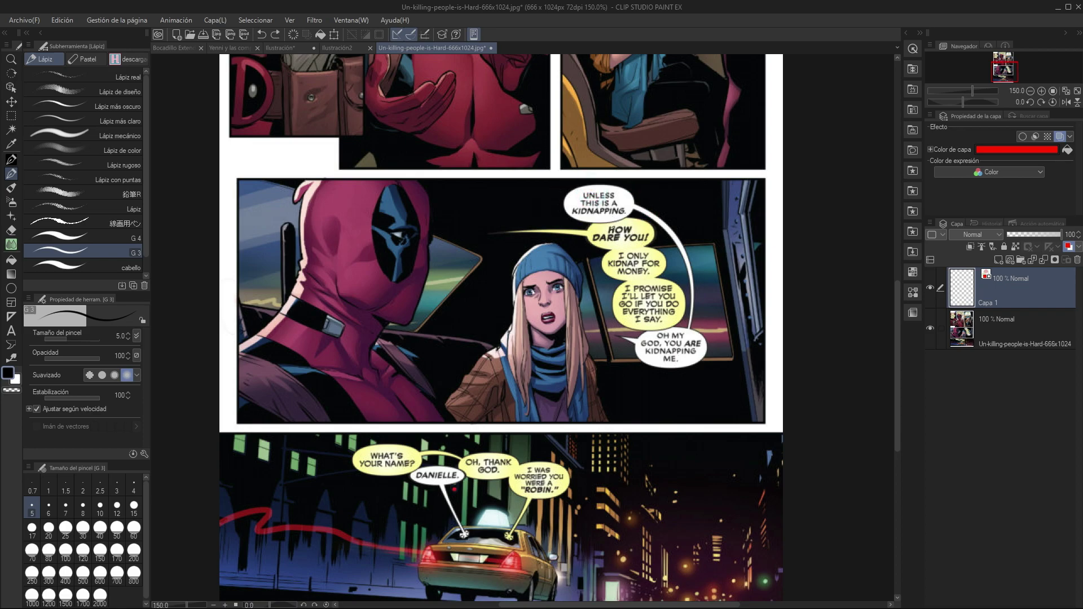
pyautogui.moveTo(643, 217); pyautogui.dragTo(640, 215)
pyautogui.hotkey('ctrl', 'z')
pyautogui.moveTo(611, 249); pyautogui.dragTo(651, 247)
pyautogui.scroll(3, 646, 248)
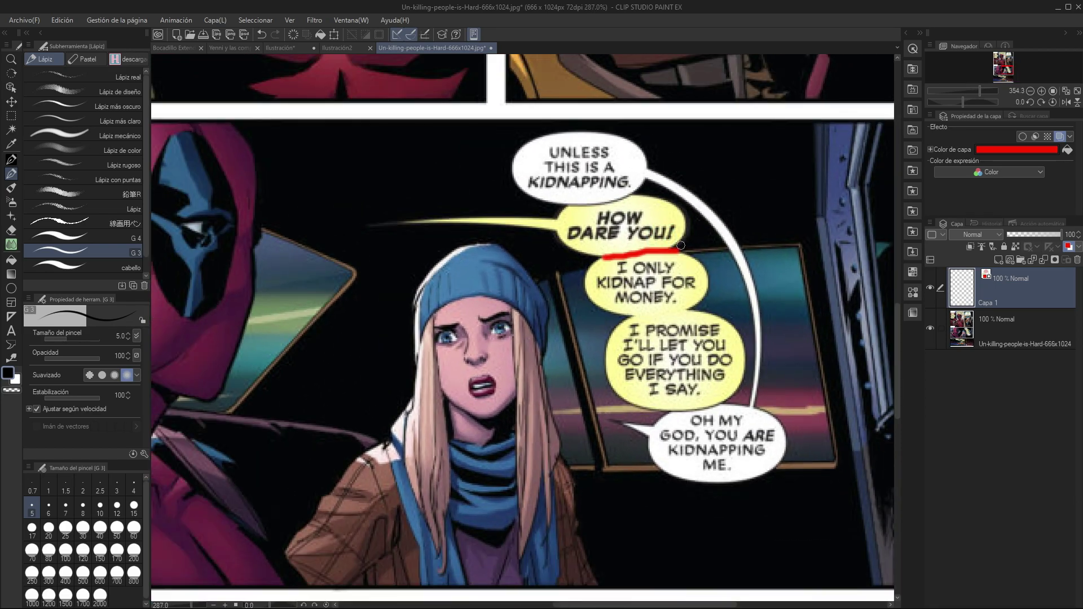
# Hide the side palettes, remove the underline, and try then undo a red stroke along the connecting tail
pyautogui.press('Tab')
pyautogui.hotkey('ctrl', 'z')
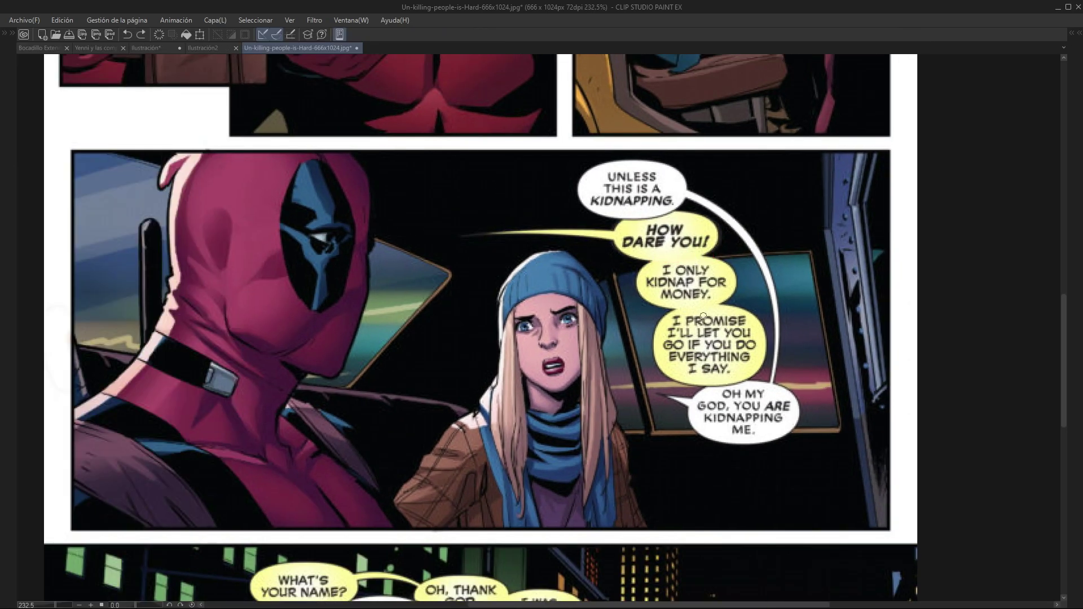
pyautogui.moveTo(716, 345); pyautogui.dragTo(704, 335)
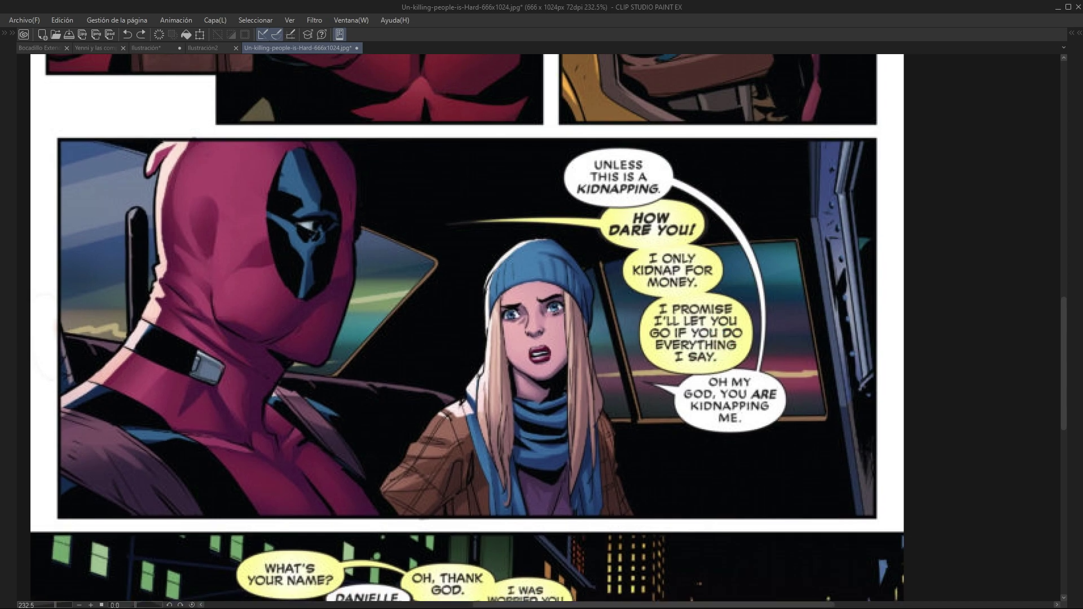
pyautogui.moveTo(665, 181); pyautogui.dragTo(752, 321)
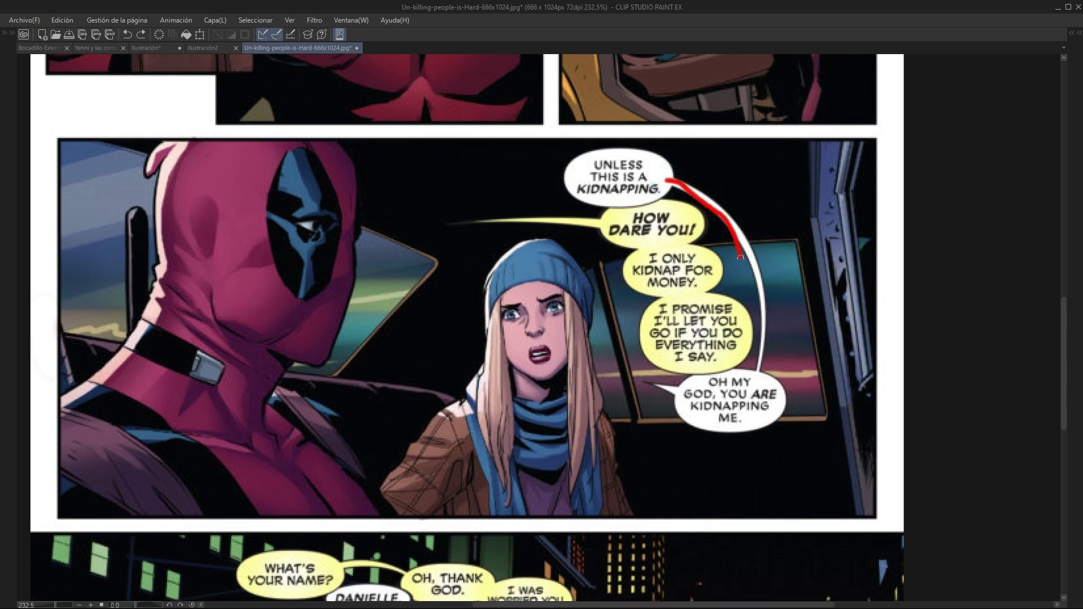
pyautogui.hotkey('ctrl', 'z')
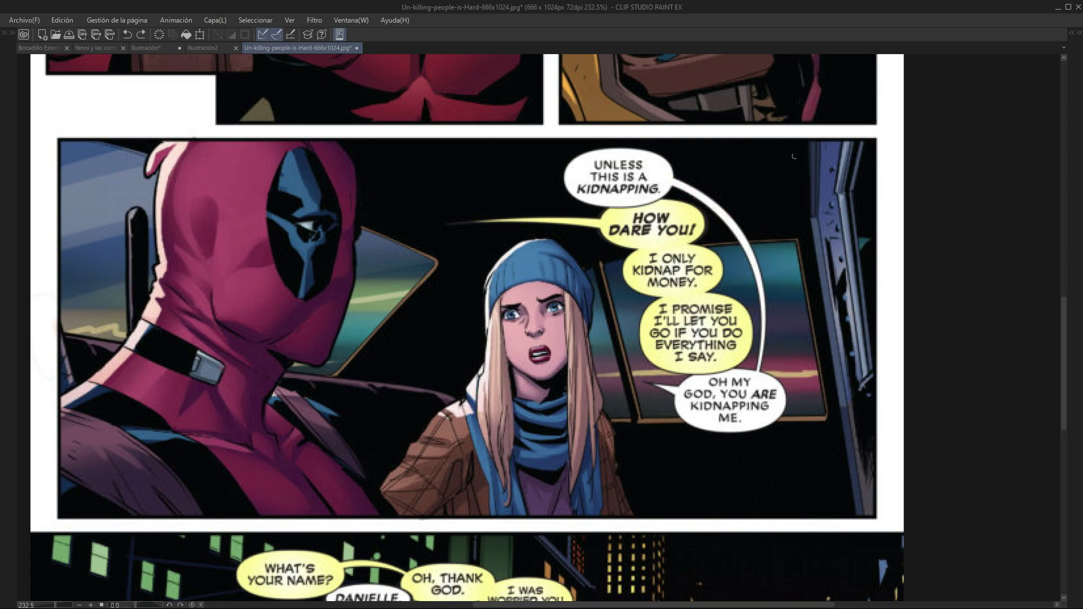
# Draw a red scribbled circle in the panel's top-right and loop around the girl's face
pyautogui.moveTo(801, 145)
pyautogui.mouseDown()
pyautogui.moveTo(736, 176)
pyautogui.moveTo(791, 135)
pyautogui.mouseUp()
pyautogui.moveTo(756, 197)
pyautogui.mouseDown()
pyautogui.moveTo(806, 178)
pyautogui.moveTo(802, 210)
pyautogui.mouseUp()
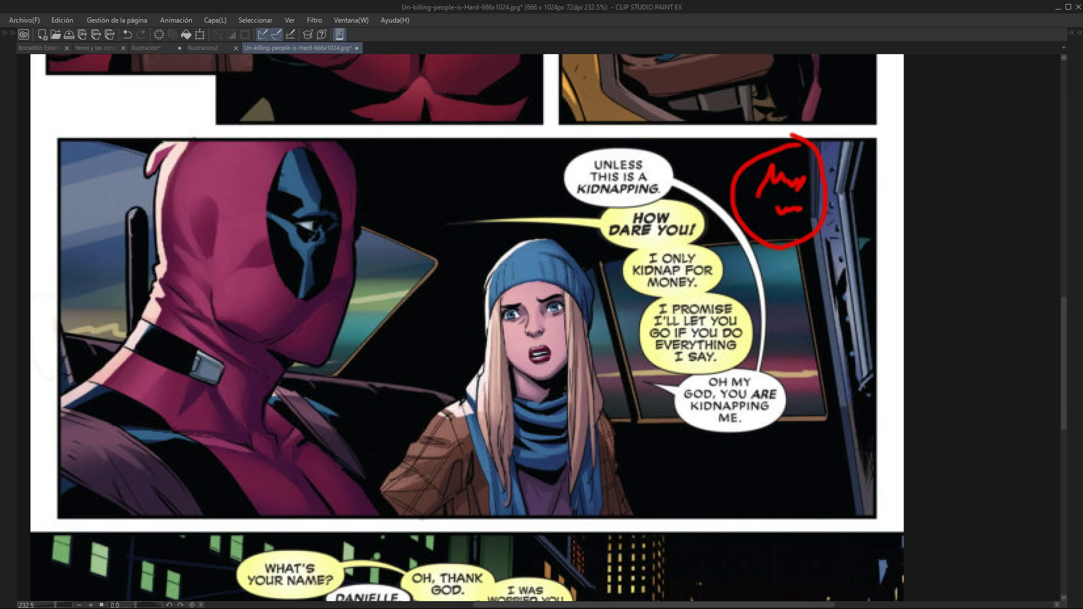
pyautogui.moveTo(648, 292); pyautogui.dragTo(643, 289)
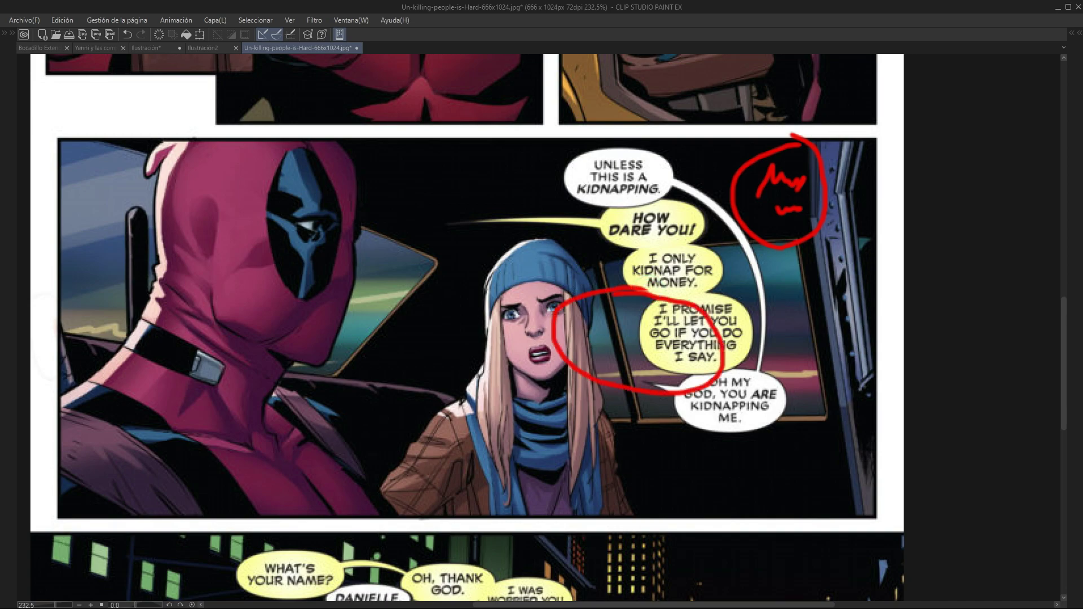
pyautogui.moveTo(525, 326)
pyautogui.mouseDown()
pyautogui.moveTo(565, 321)
pyautogui.moveTo(527, 334)
pyautogui.mouseUp()
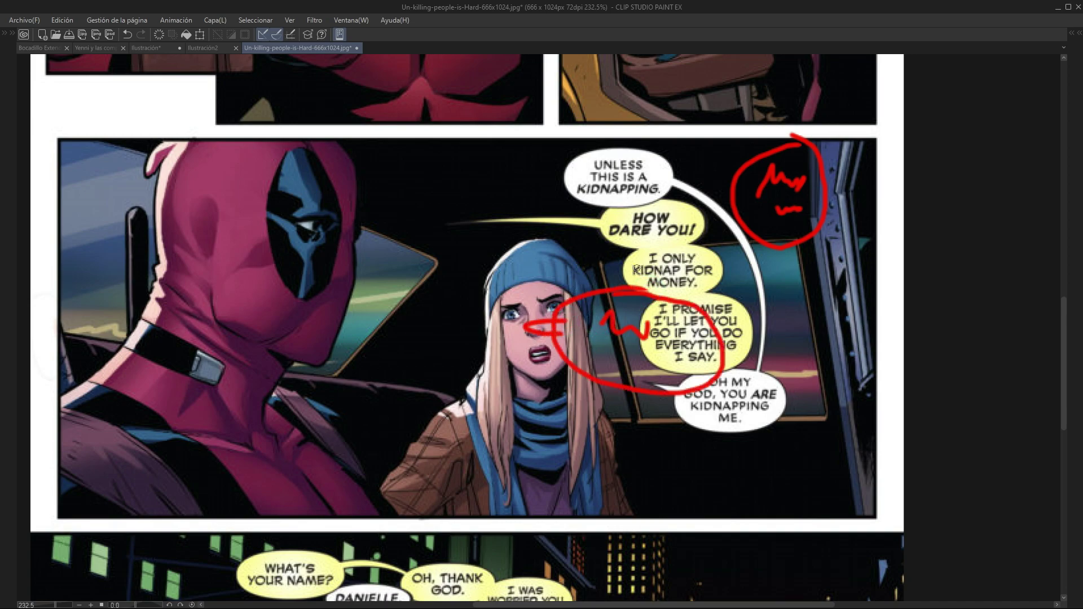
pyautogui.hotkey('ctrl', 'z')
pyautogui.hotkey('ctrl', 'z')
# Pan to the taxi panel, start circling WHAT'S YOUR NAME?, and undo the loop around the girl
pyautogui.hotkey('ctrl', 'z')
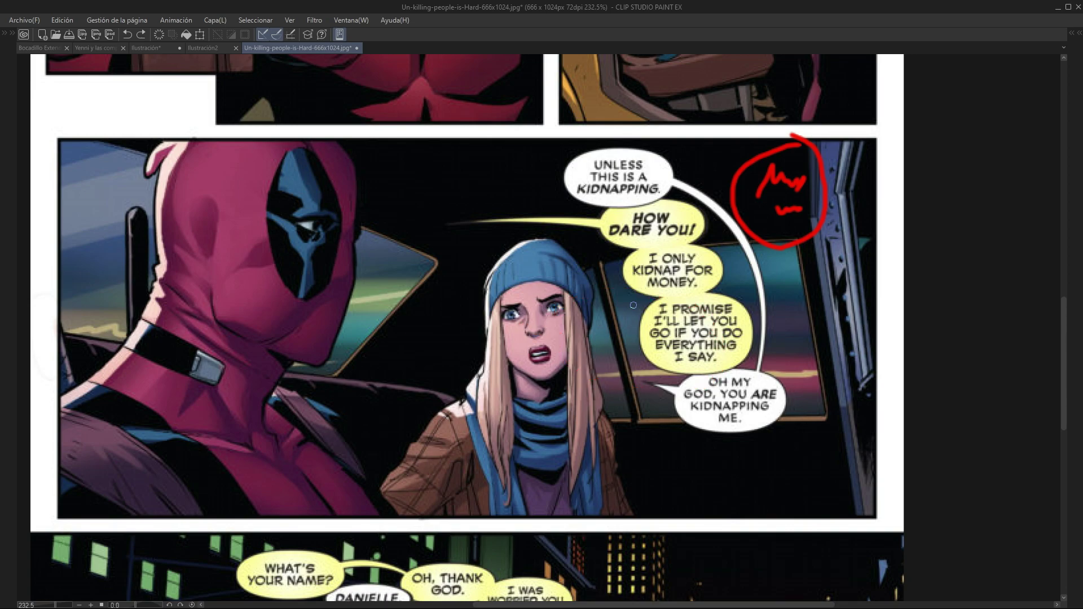
pyautogui.moveTo(530, 563)
pyautogui.mouseDown()
pyautogui.moveTo(584, 393)
pyautogui.moveTo(558, 224)
pyautogui.moveTo(609, 256)
pyautogui.moveTo(562, 272)
pyautogui.mouseUp()
pyautogui.moveTo(368, 274)
pyautogui.mouseDown()
pyautogui.moveTo(361, 313)
pyautogui.moveTo(376, 295)
pyautogui.moveTo(372, 314)
pyautogui.mouseUp()
pyautogui.hotkey('ctrl', 'z')
pyautogui.moveTo(336, 345); pyautogui.dragTo(355, 338)
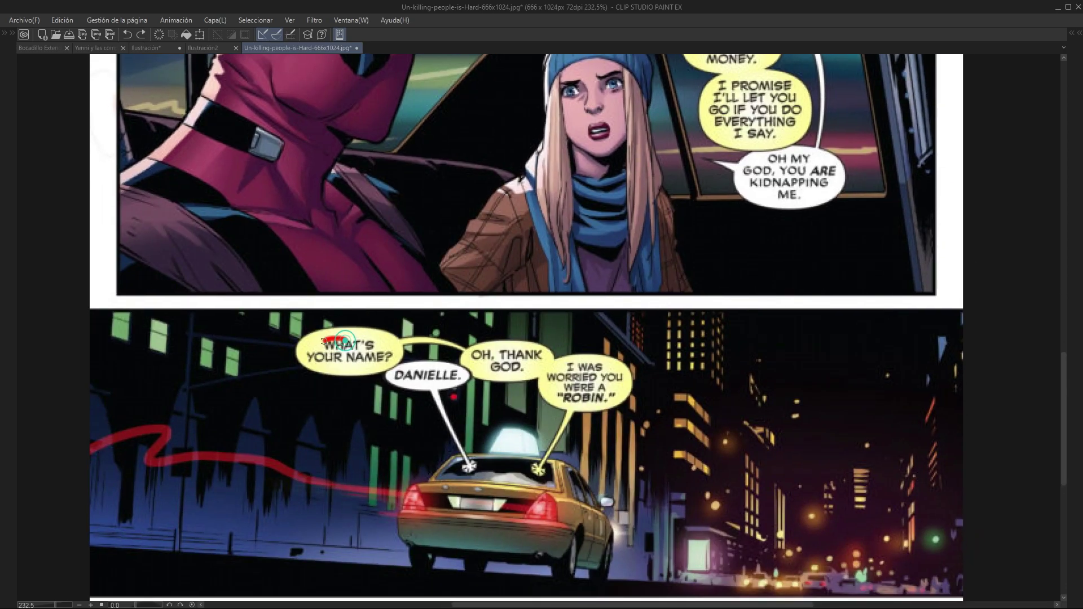
pyautogui.hotkey('ctrl', 'z')
pyautogui.moveTo(431, 364); pyautogui.dragTo(409, 392)
pyautogui.hotkey('ctrl', 'z')
pyautogui.moveTo(398, 348); pyautogui.dragTo(470, 352)
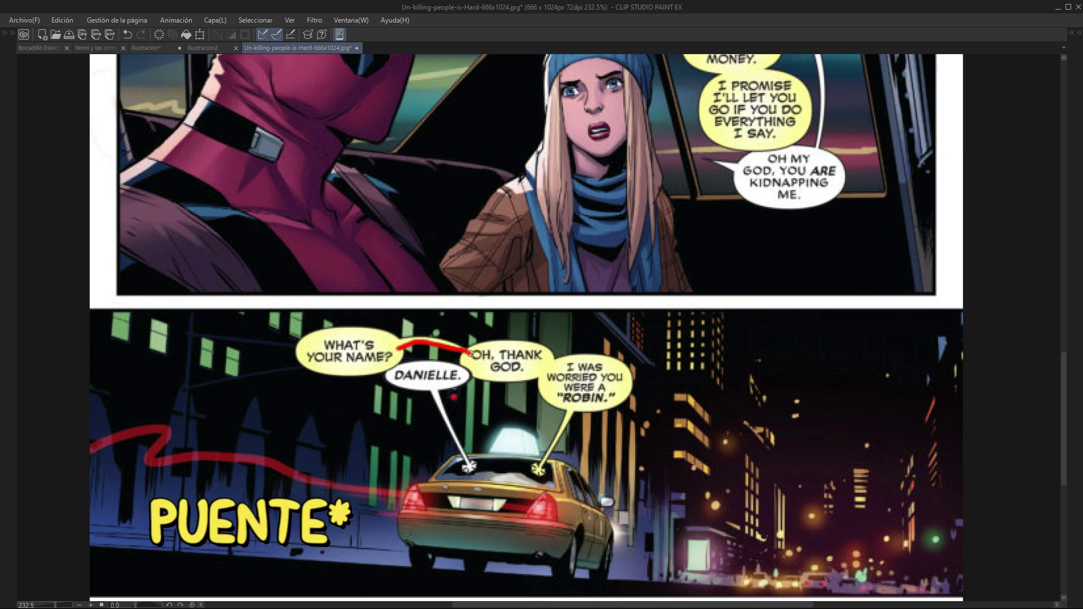
pyautogui.hotkey('ctrl', 'z')
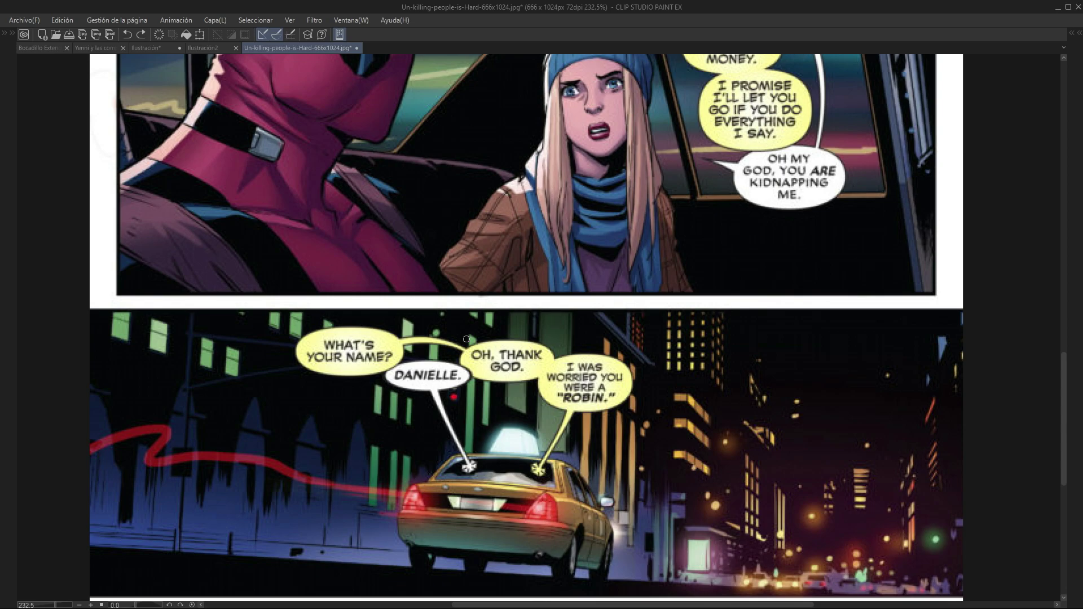
# Zoom out to the full Un-killing-people-is-Hard page and restore the side palettes
pyautogui.scroll(-3, 466, 339)
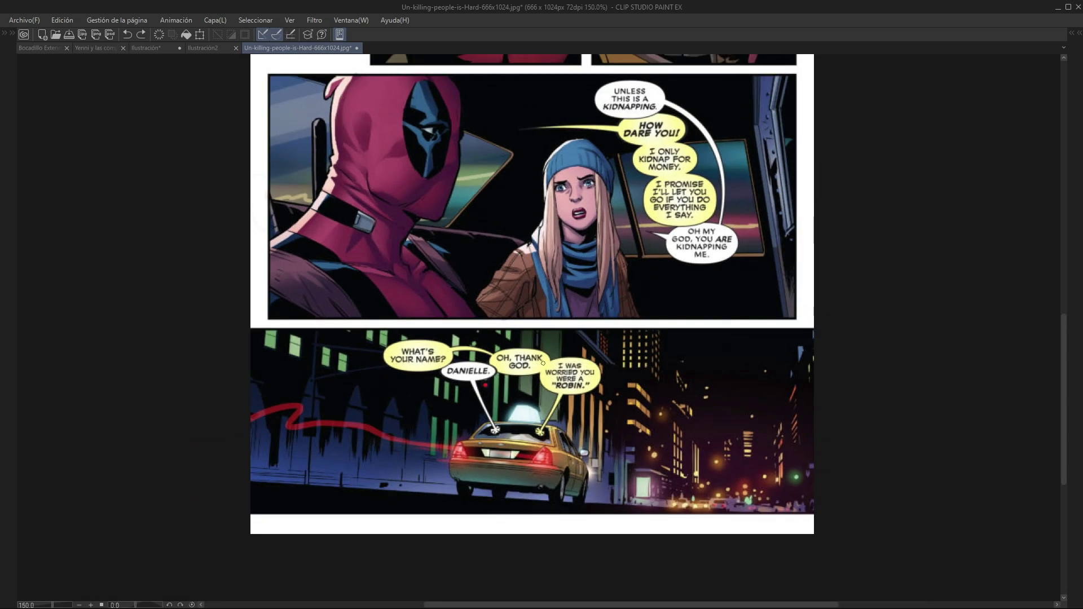
pyautogui.scroll(-2, 466, 339)
pyautogui.moveTo(476, 17)
pyautogui.mouseDown()
pyautogui.moveTo(483, 229)
pyautogui.moveTo(503, 317)
pyautogui.mouseUp()
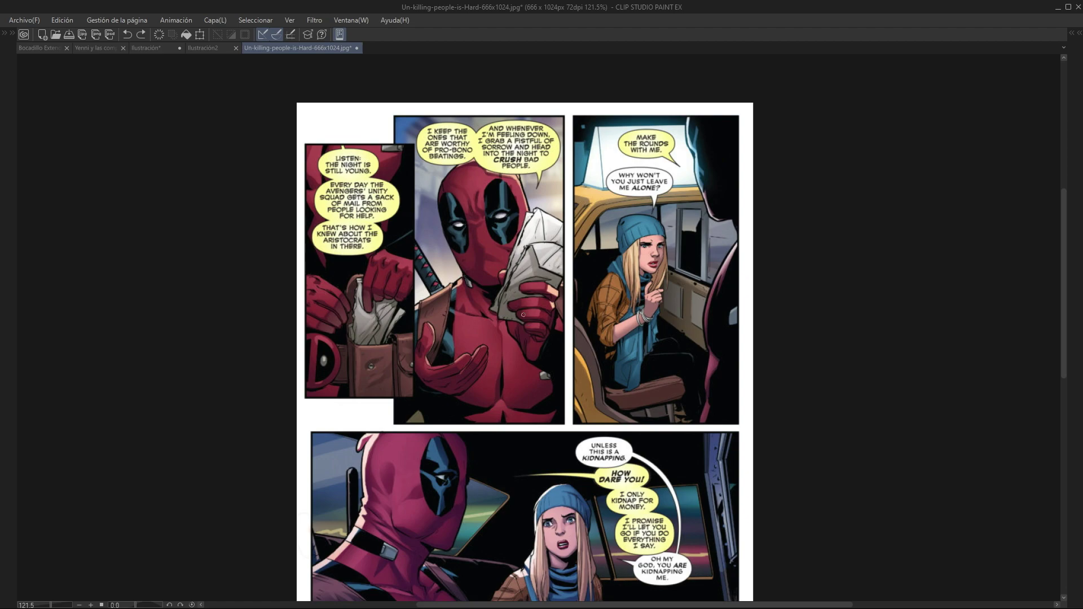
pyautogui.scroll(-1, 546, 320)
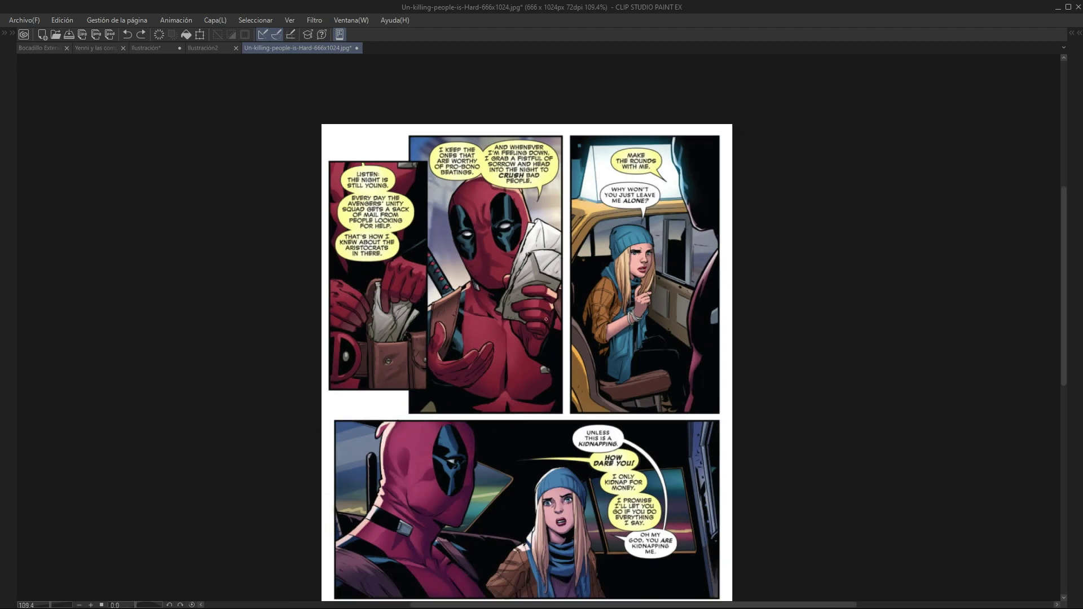
pyautogui.press('Tab')
pyautogui.scroll(-4, 546, 320)
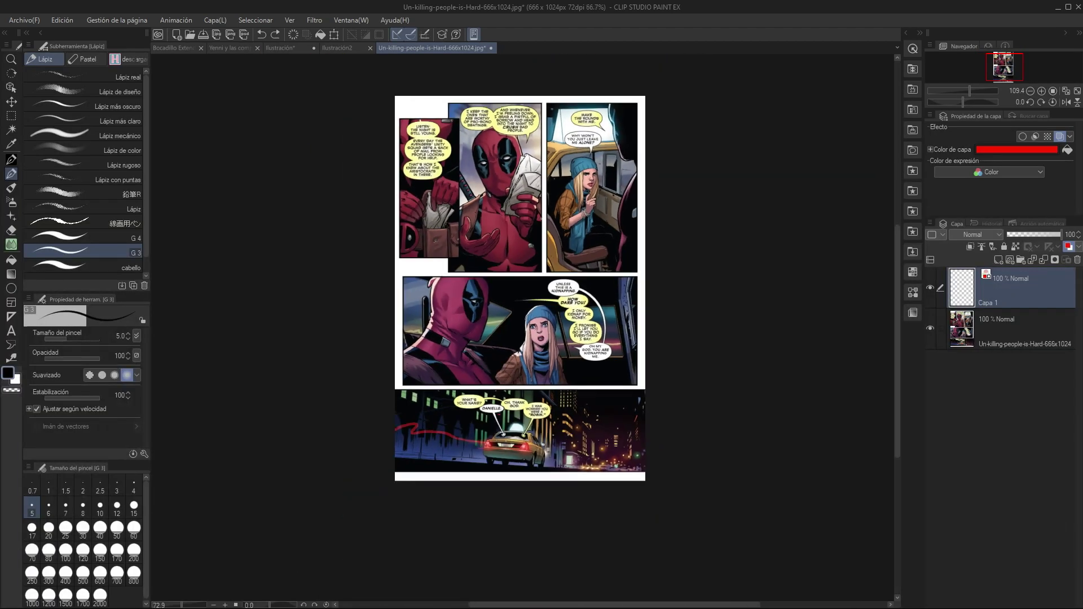
pyautogui.scroll(2, 520, 264)
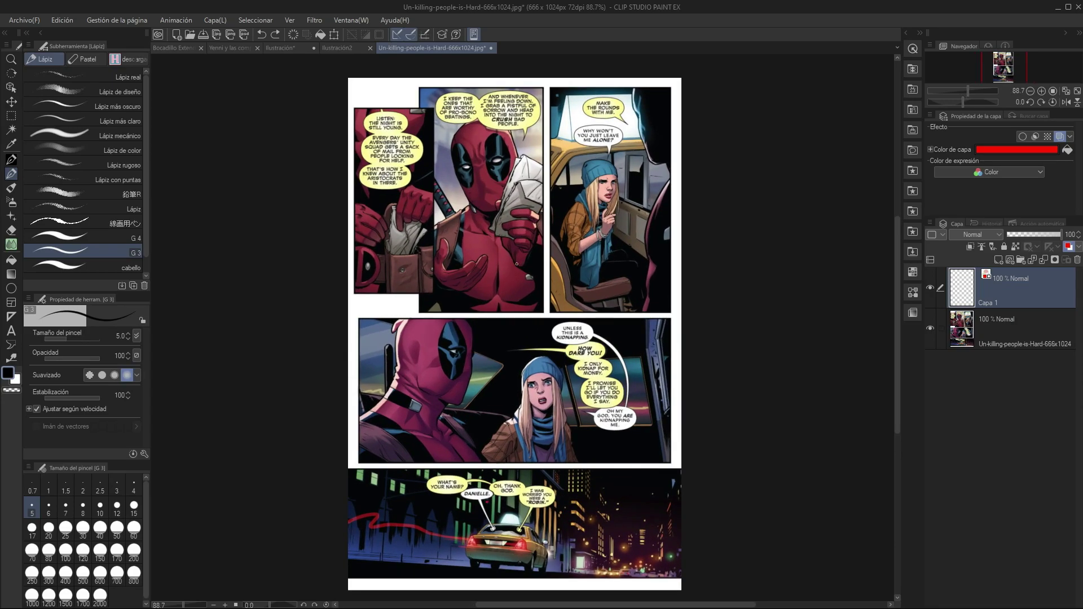